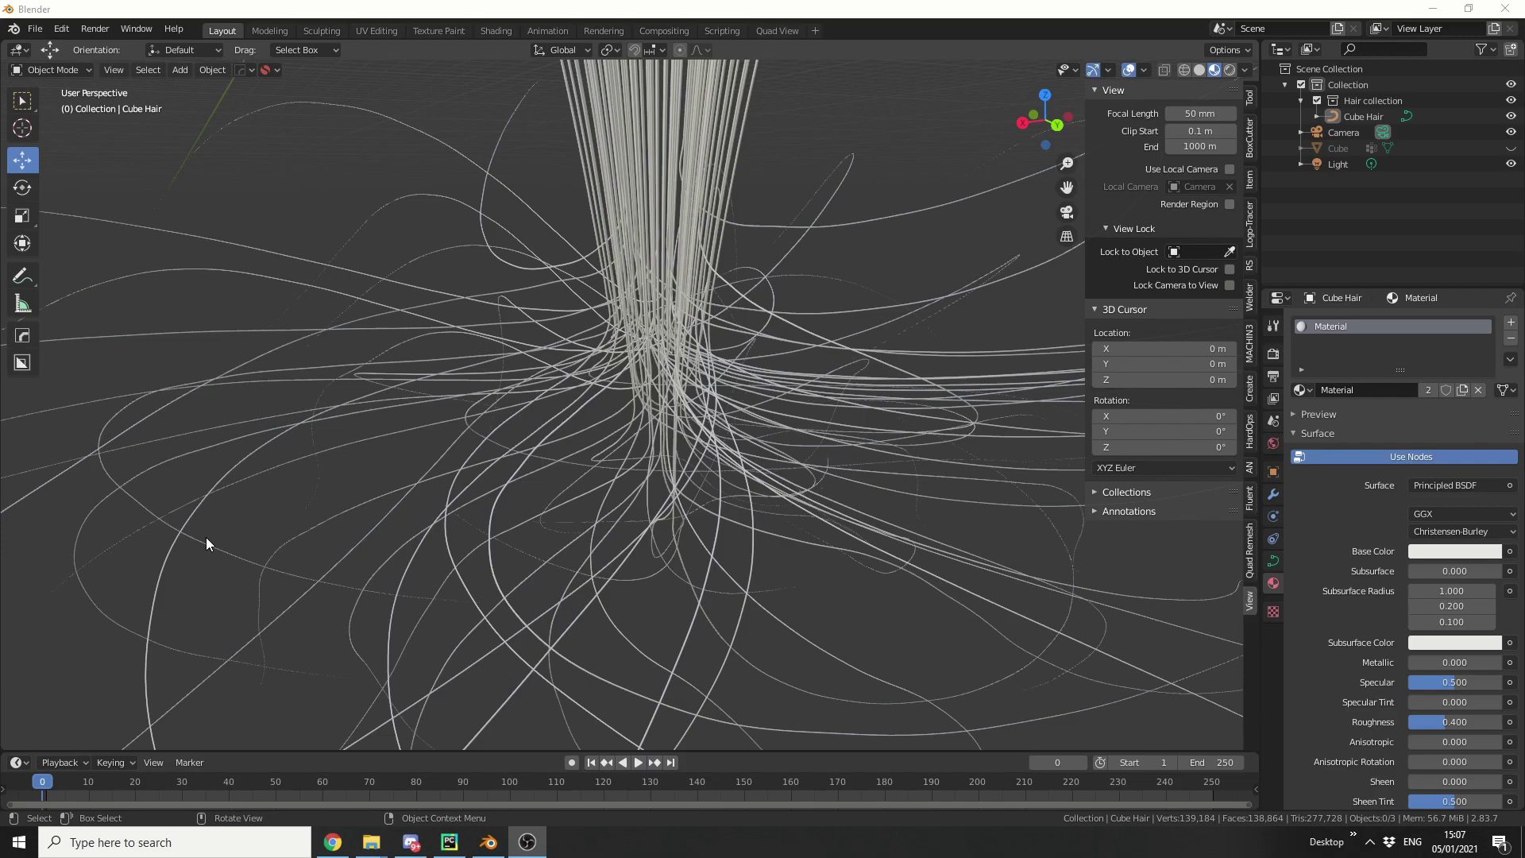
Review the Hair Conductor add-on's Blender Artists thread and its GitHub README in Chrome.
{"action": "middle_click_drag", "start_coordinate": [670, 528], "coordinate": [628, 536]}
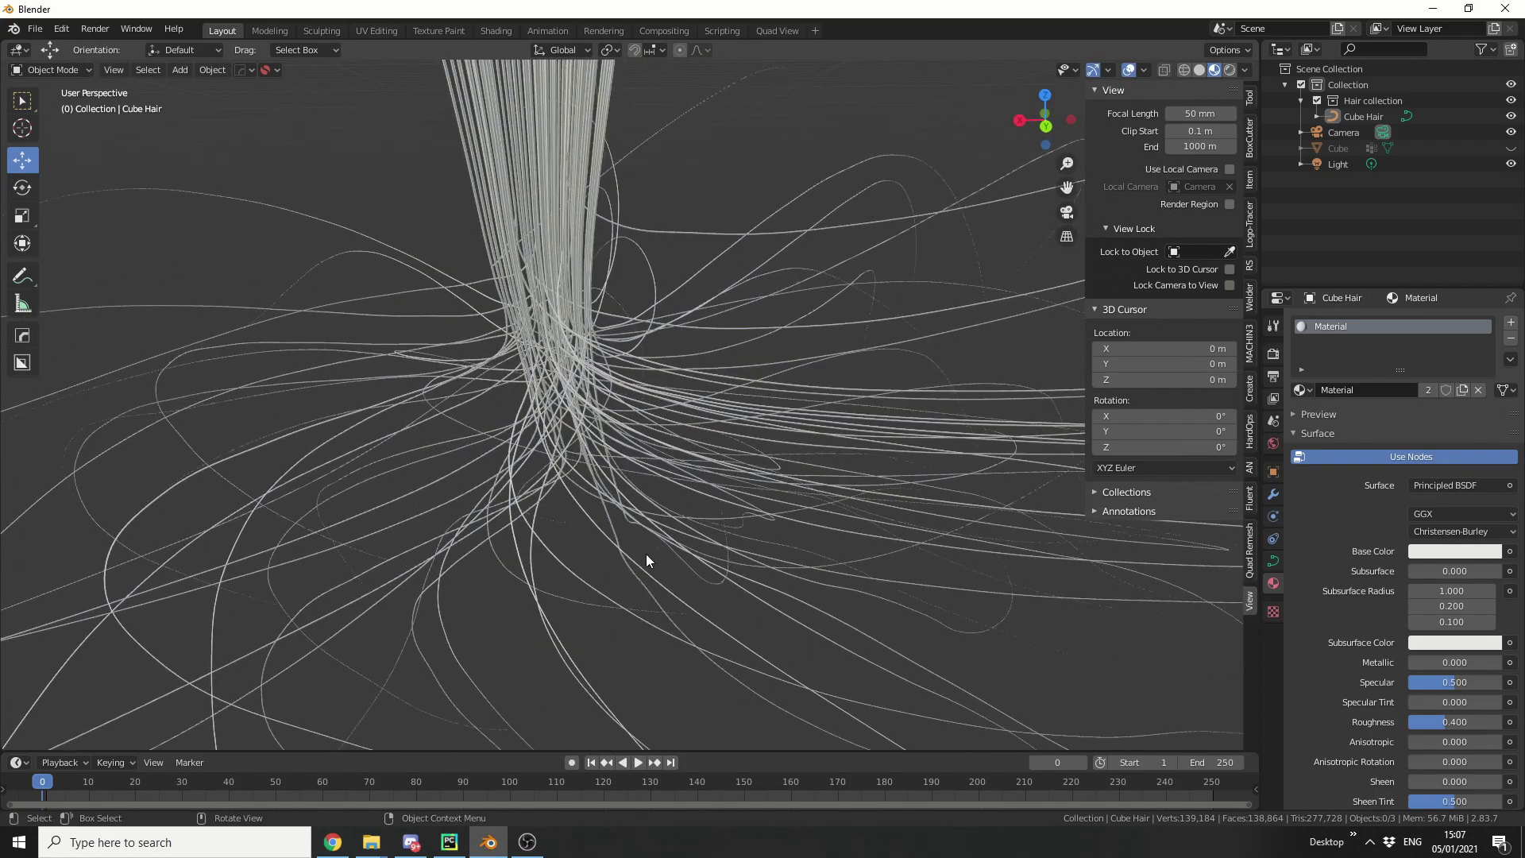
{"action": "left_click", "coordinate": [333, 842]}
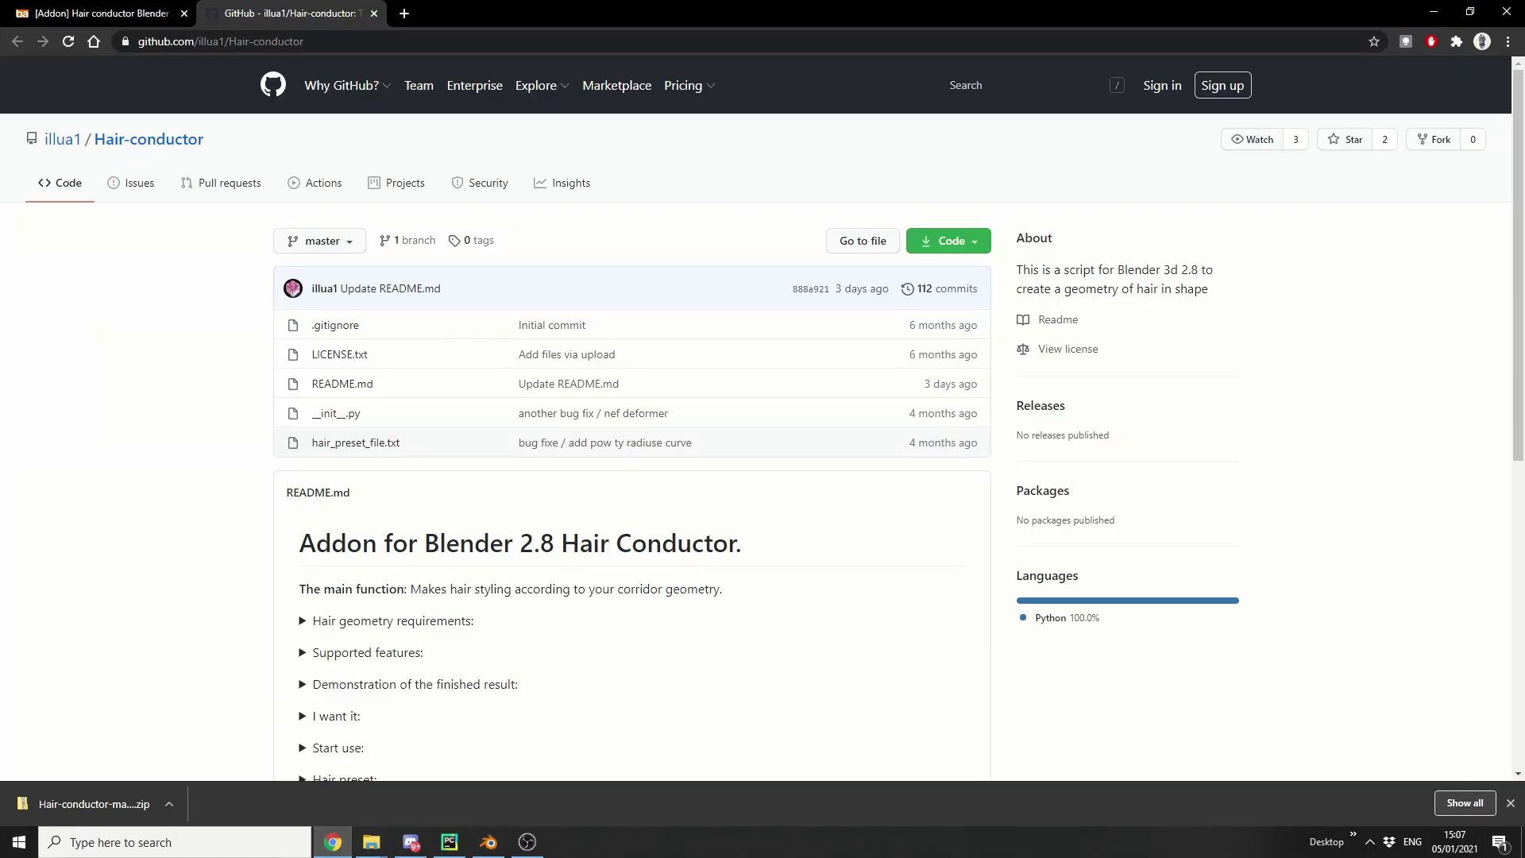
{"action": "left_click", "coordinate": [47, 14]}
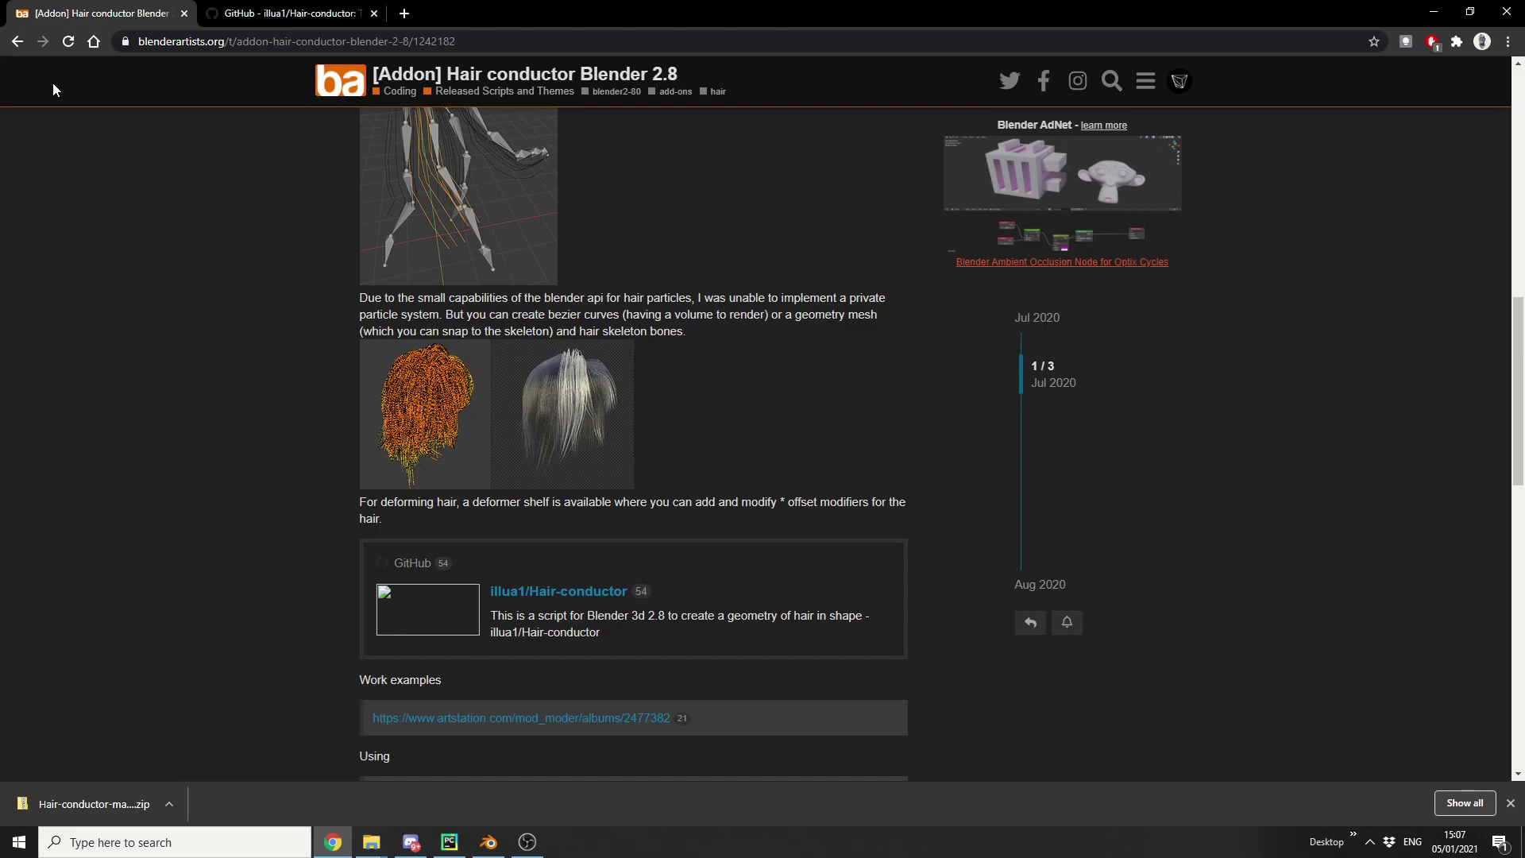
{"action": "left_click", "coordinate": [262, 14]}
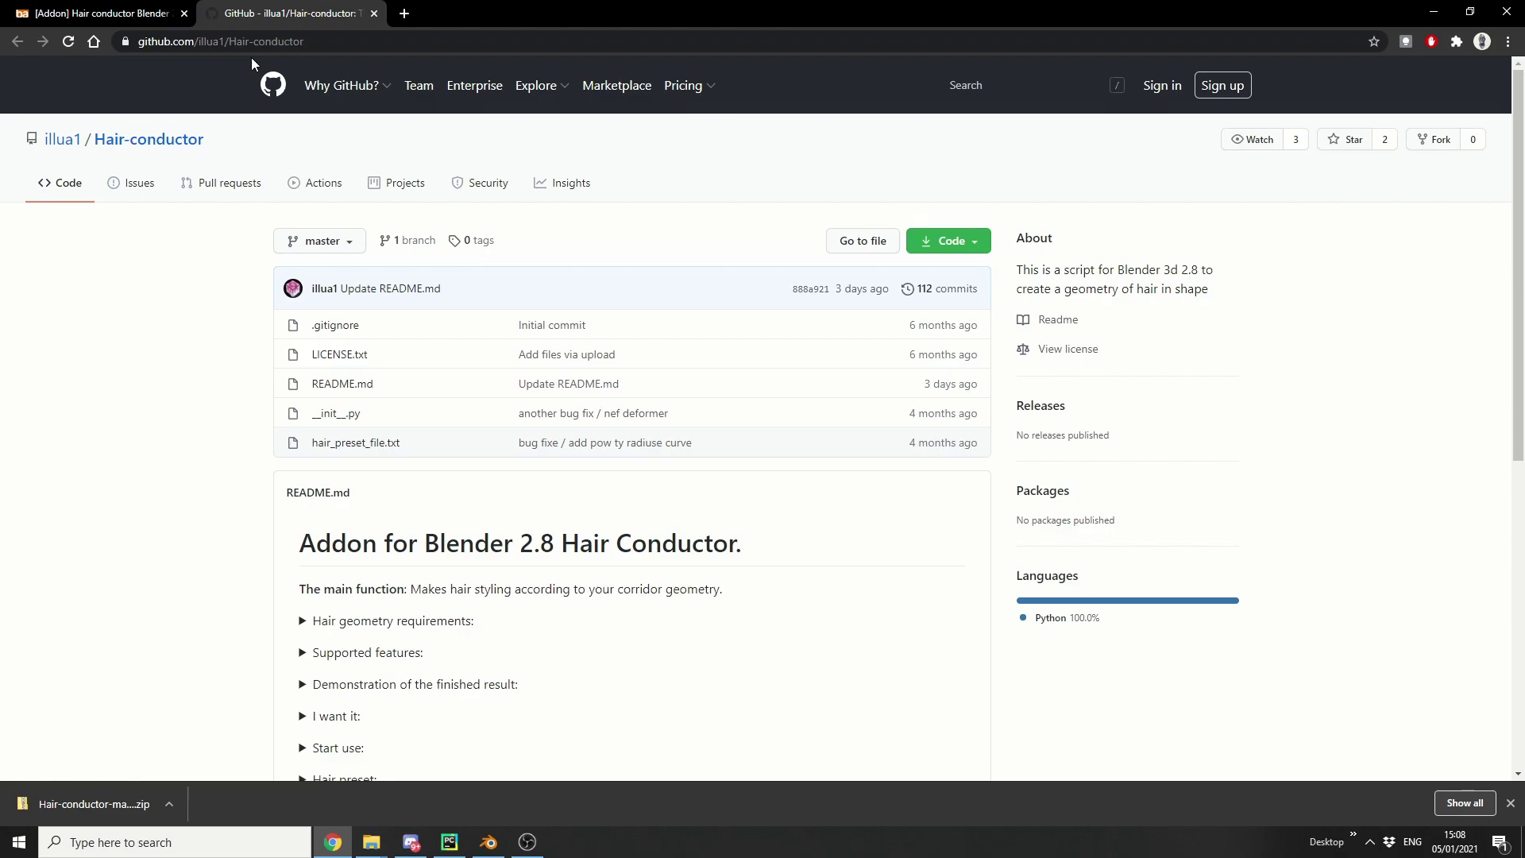
{"action": "scroll", "coordinate": [572, 500], "scroll_direction": "down", "scroll_amount": 5}
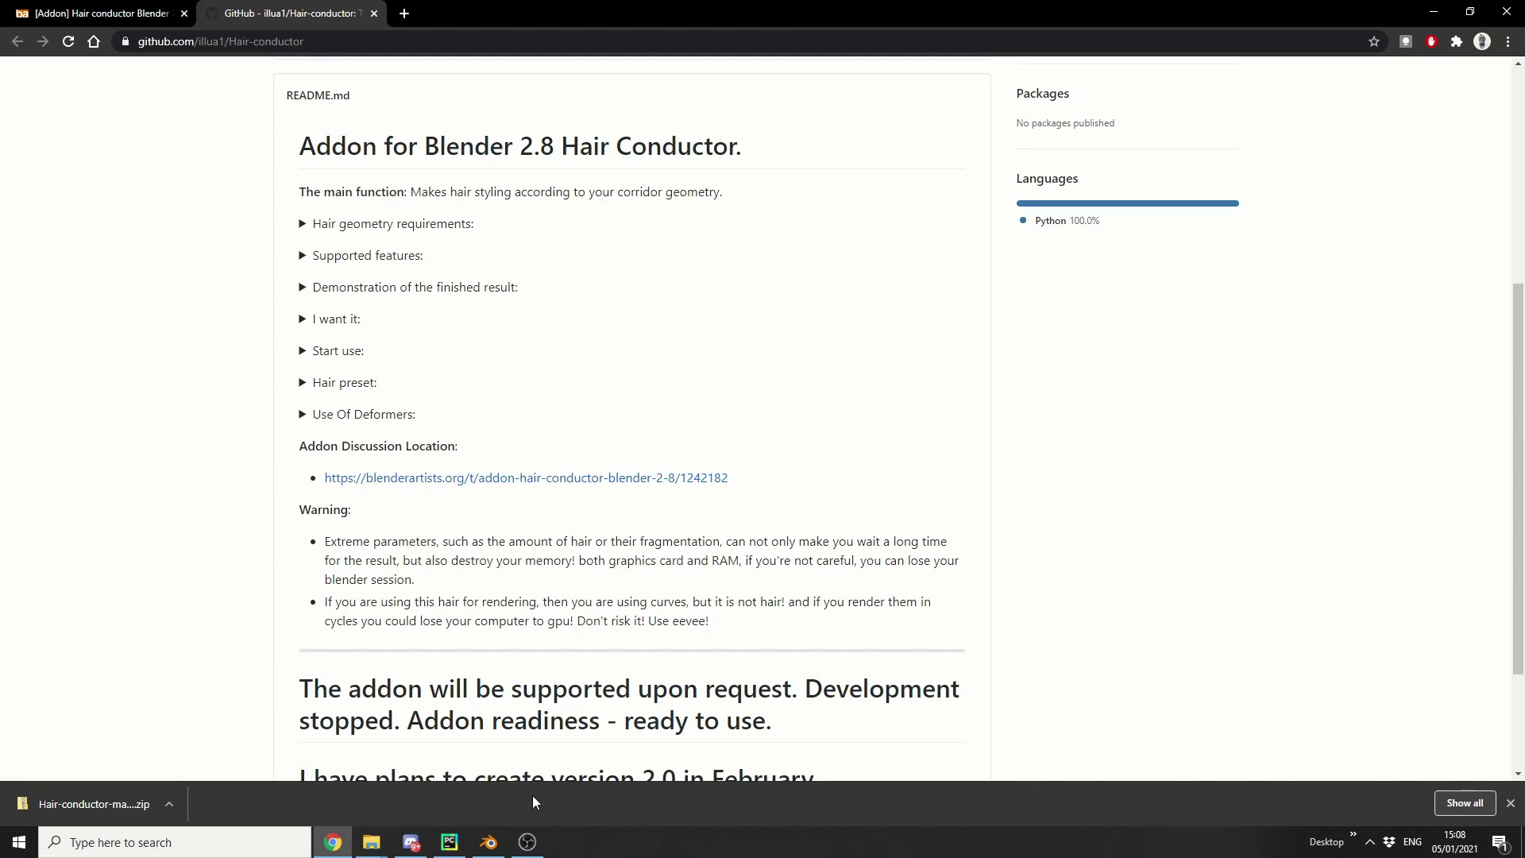
Switch back to Blender and start a new default scene, discarding the unsaved hair scene.
{"action": "left_click", "coordinate": [489, 839]}
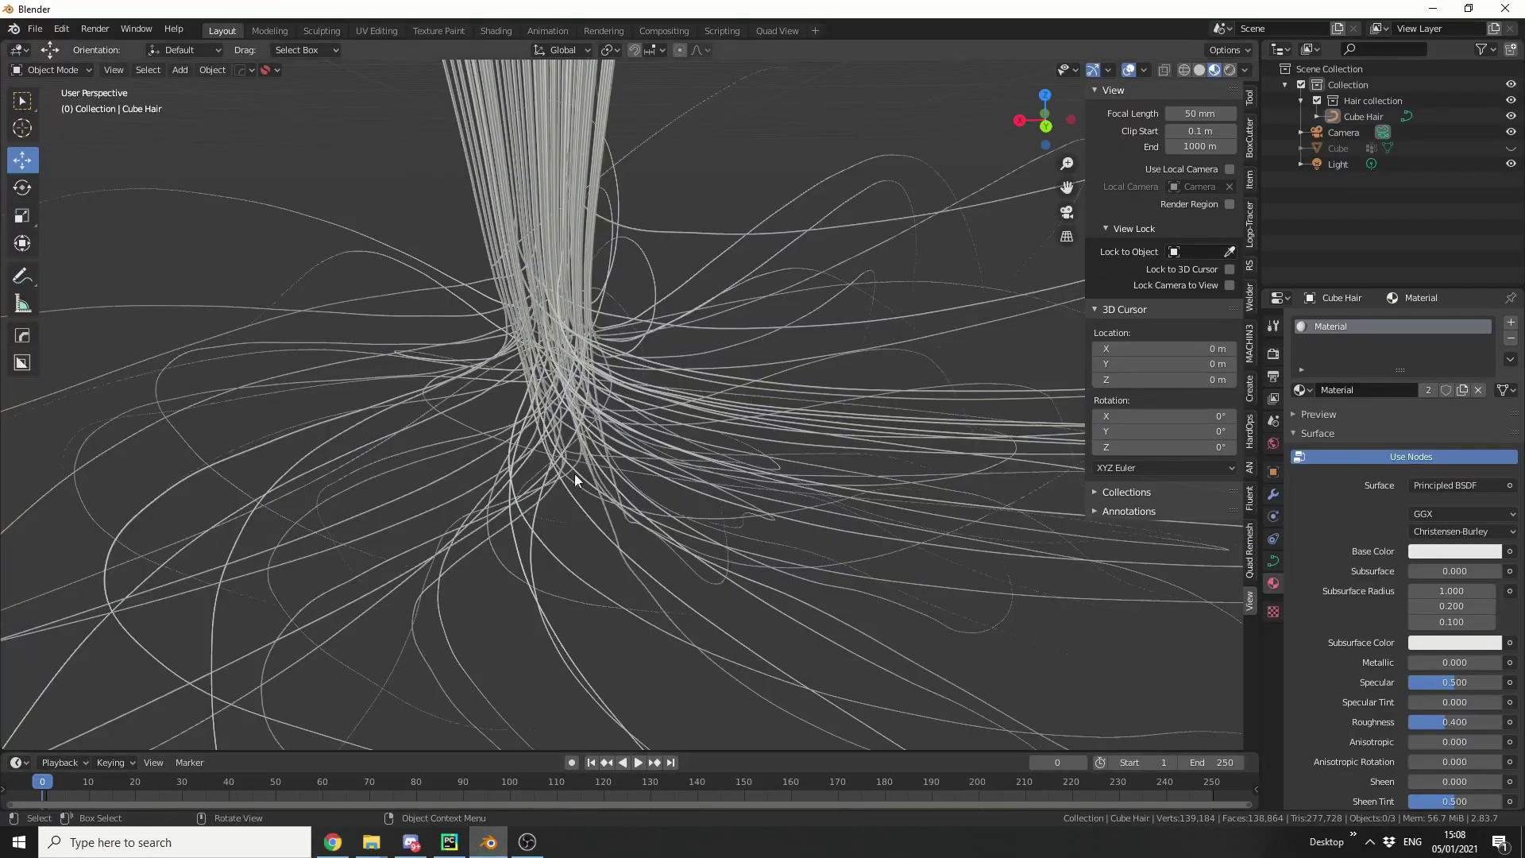
{"action": "scroll", "coordinate": [651, 437], "scroll_direction": "down", "scroll_amount": 5}
{"action": "scroll", "coordinate": [687, 448], "scroll_direction": "up", "scroll_amount": 8}
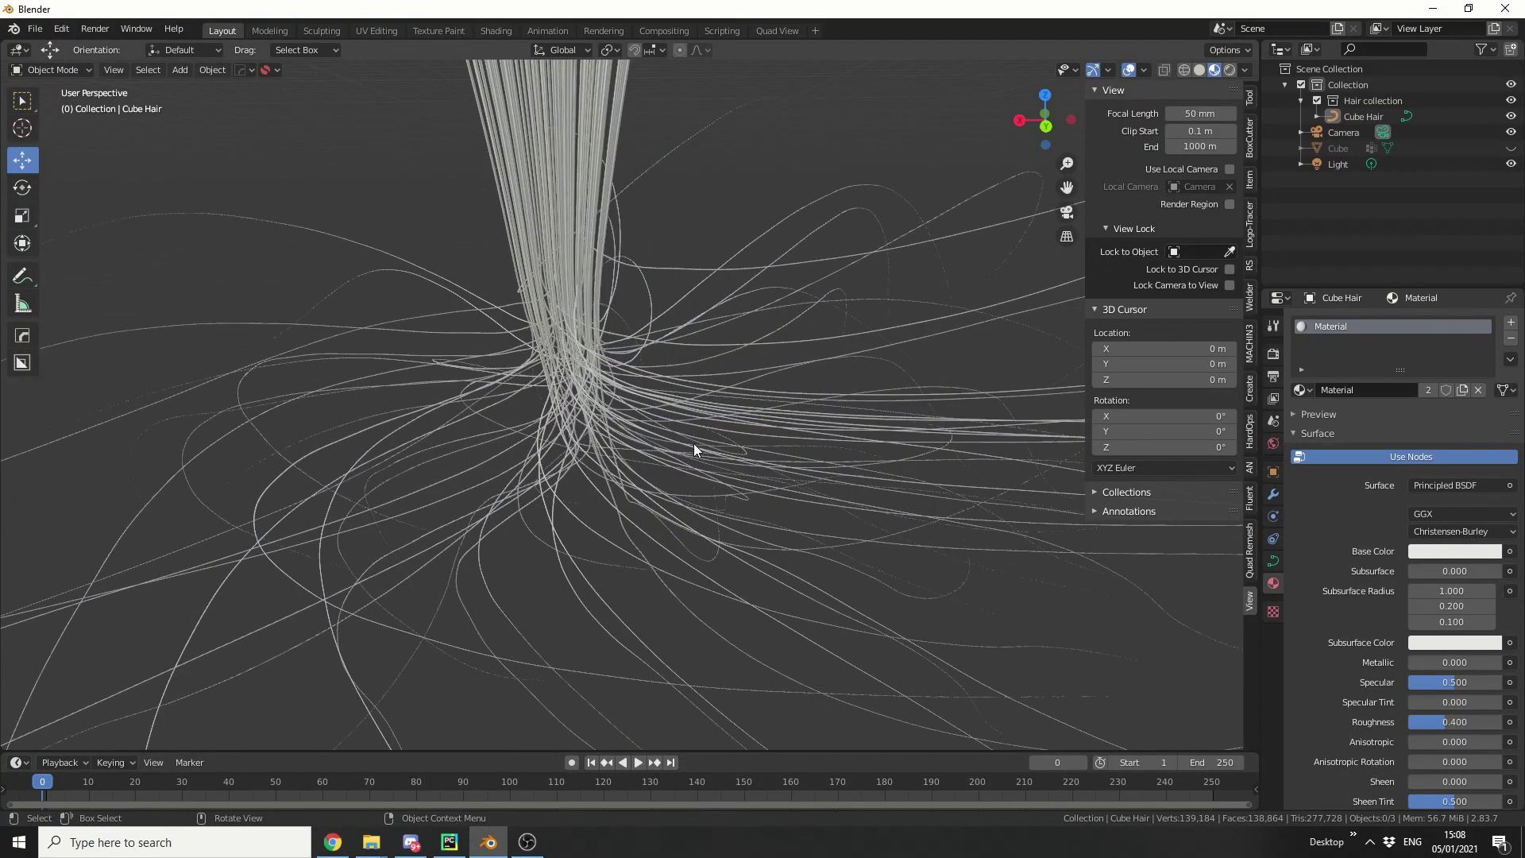
{"action": "left_click", "coordinate": [696, 459]}
{"action": "left_click", "coordinate": [35, 29]}
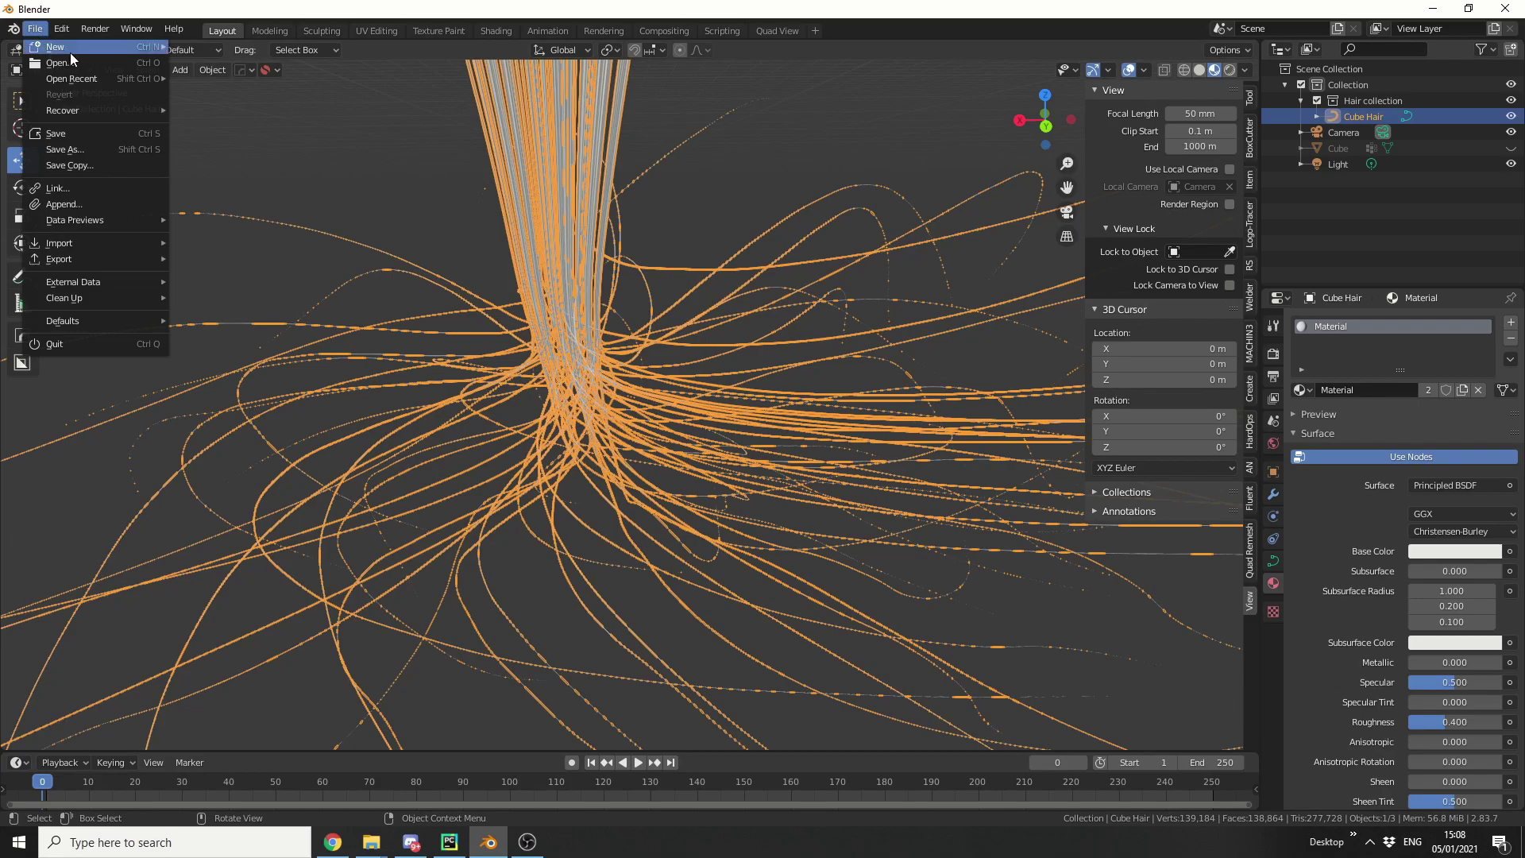
{"action": "mouse_move", "coordinate": [71, 49]}
{"action": "left_click", "coordinate": [210, 46]}
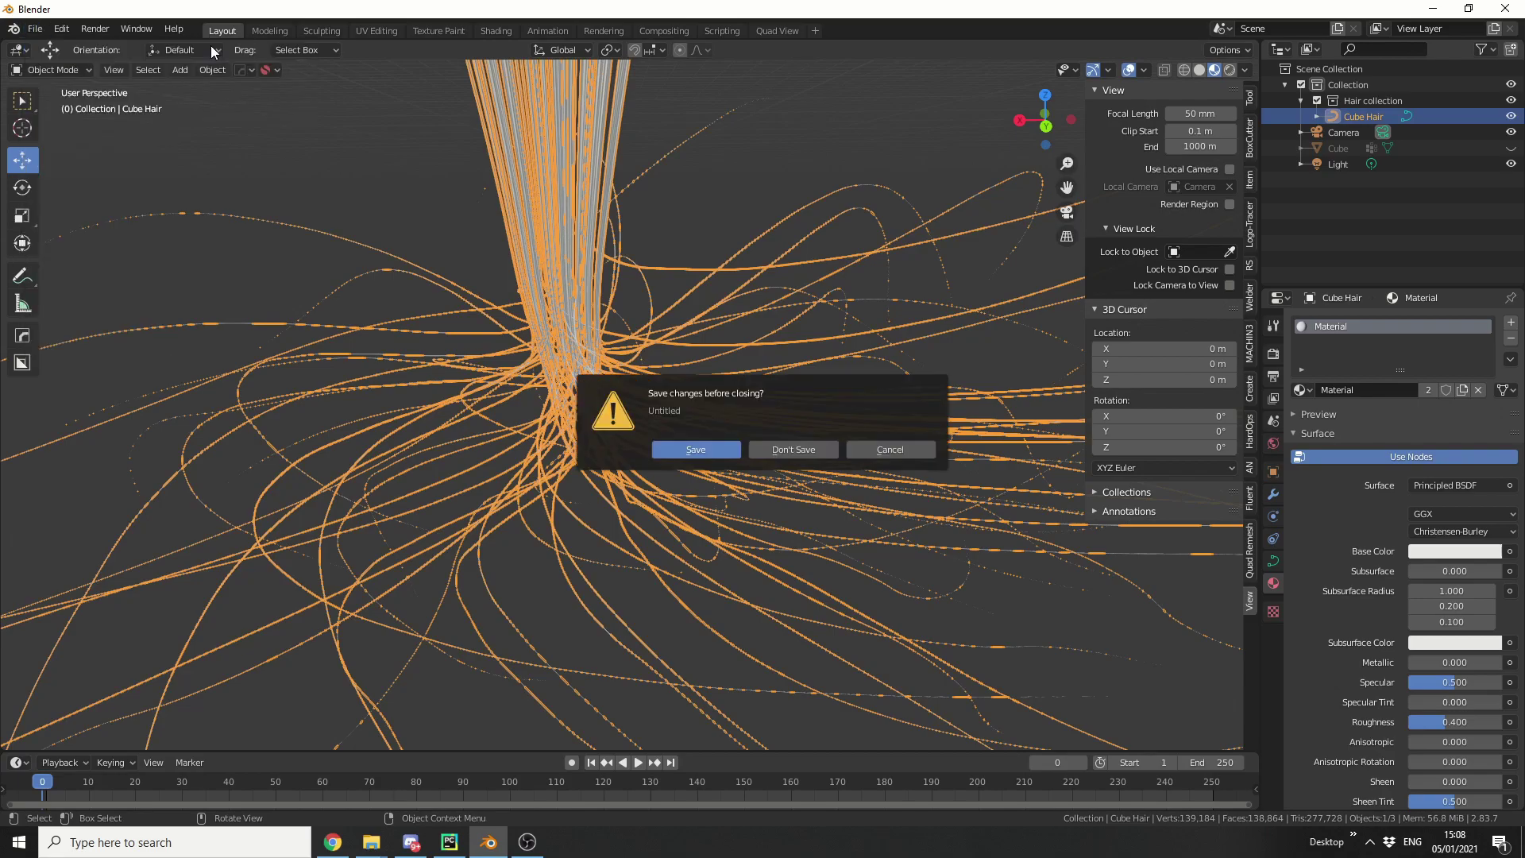
{"action": "left_click", "coordinate": [816, 450]}
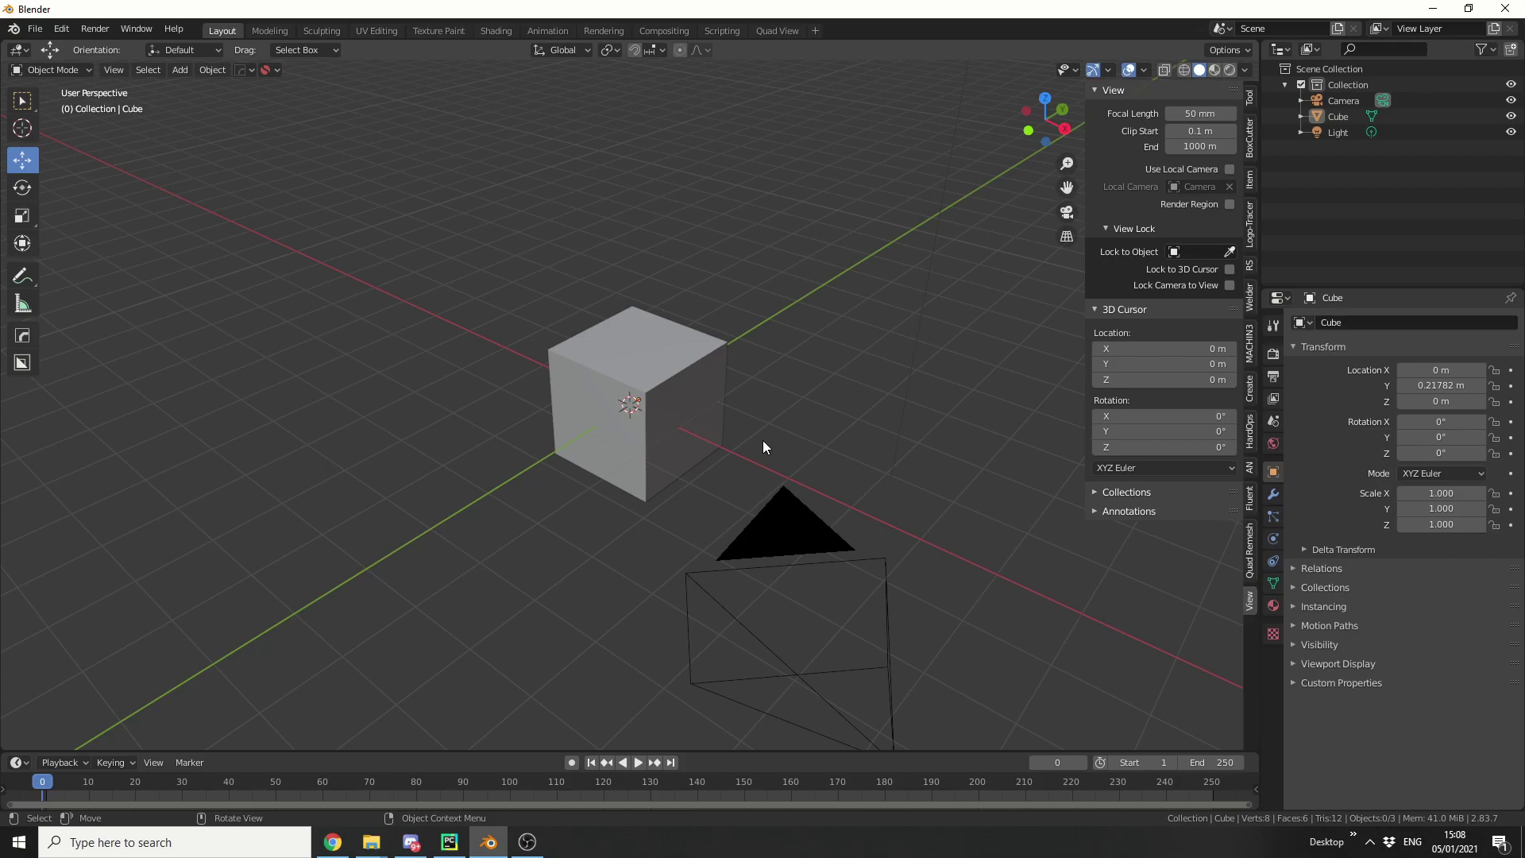
Extrude the default cube's bottom face about 2.2 m downward in Edit Mode and scale it down to taper the block.
{"action": "left_click", "coordinate": [647, 365]}
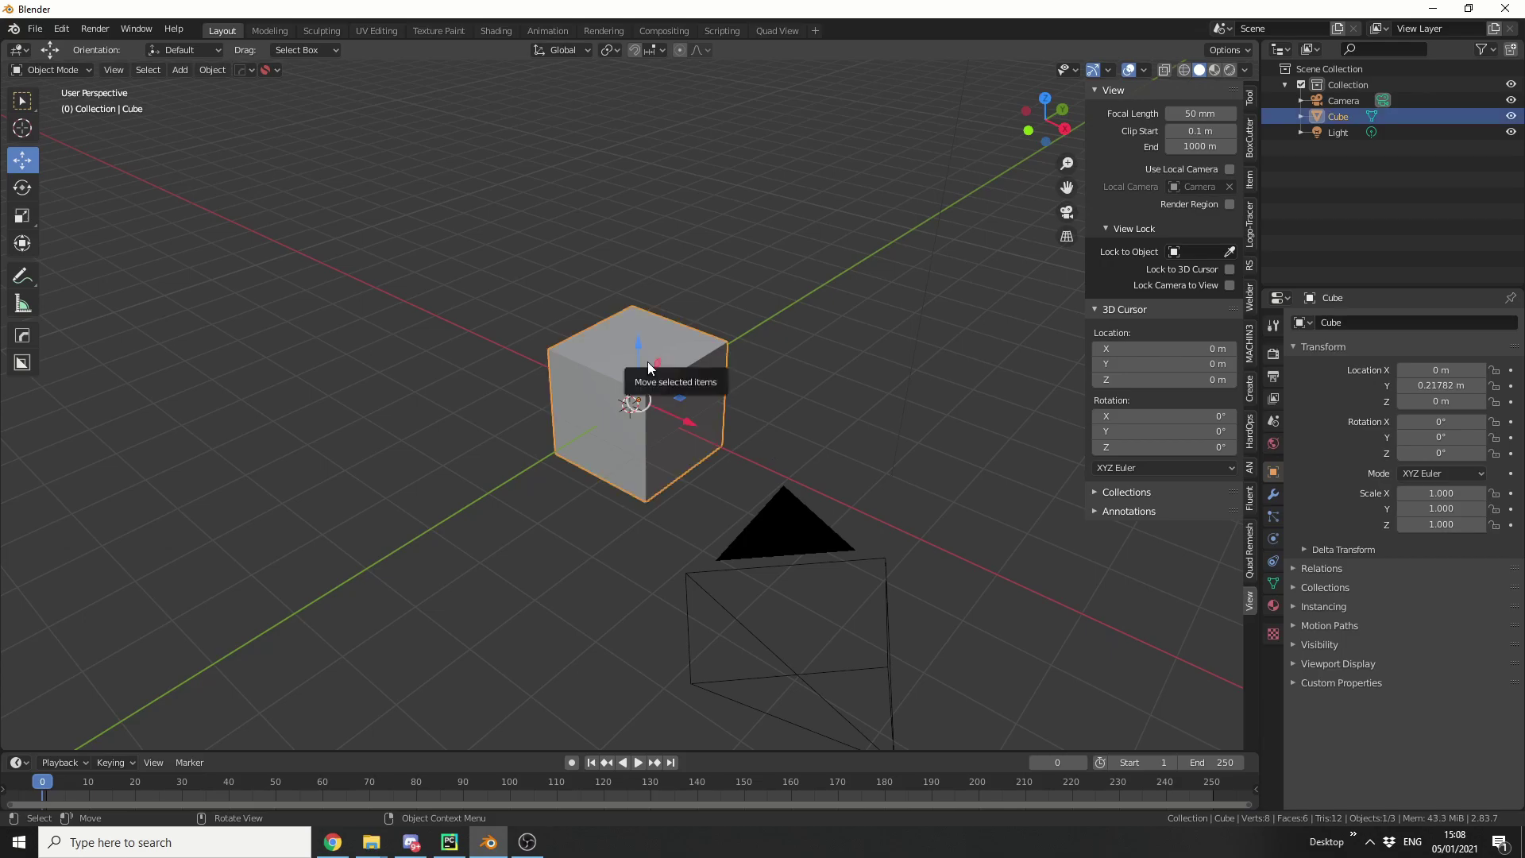
{"action": "key", "text": "Tab"}
{"action": "middle_click_drag", "start_coordinate": [806, 402], "coordinate": [669, 464]}
{"action": "key", "text": "alt+a"}
{"action": "left_click", "coordinate": [669, 463]}
{"action": "key", "text": "e"}
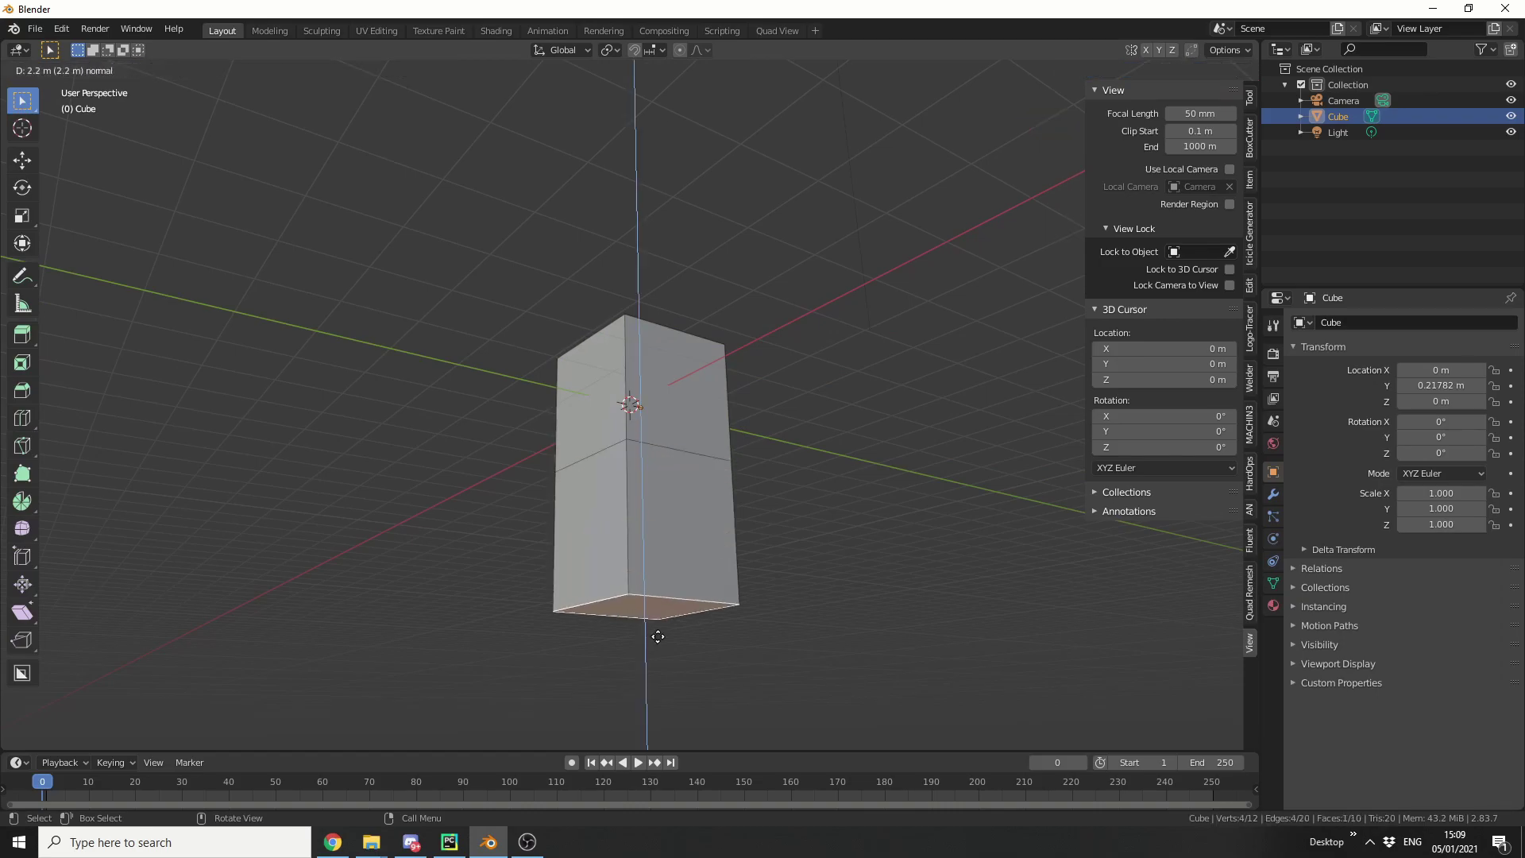
{"action": "left_click", "coordinate": [658, 636]}
{"action": "key", "text": "s"}
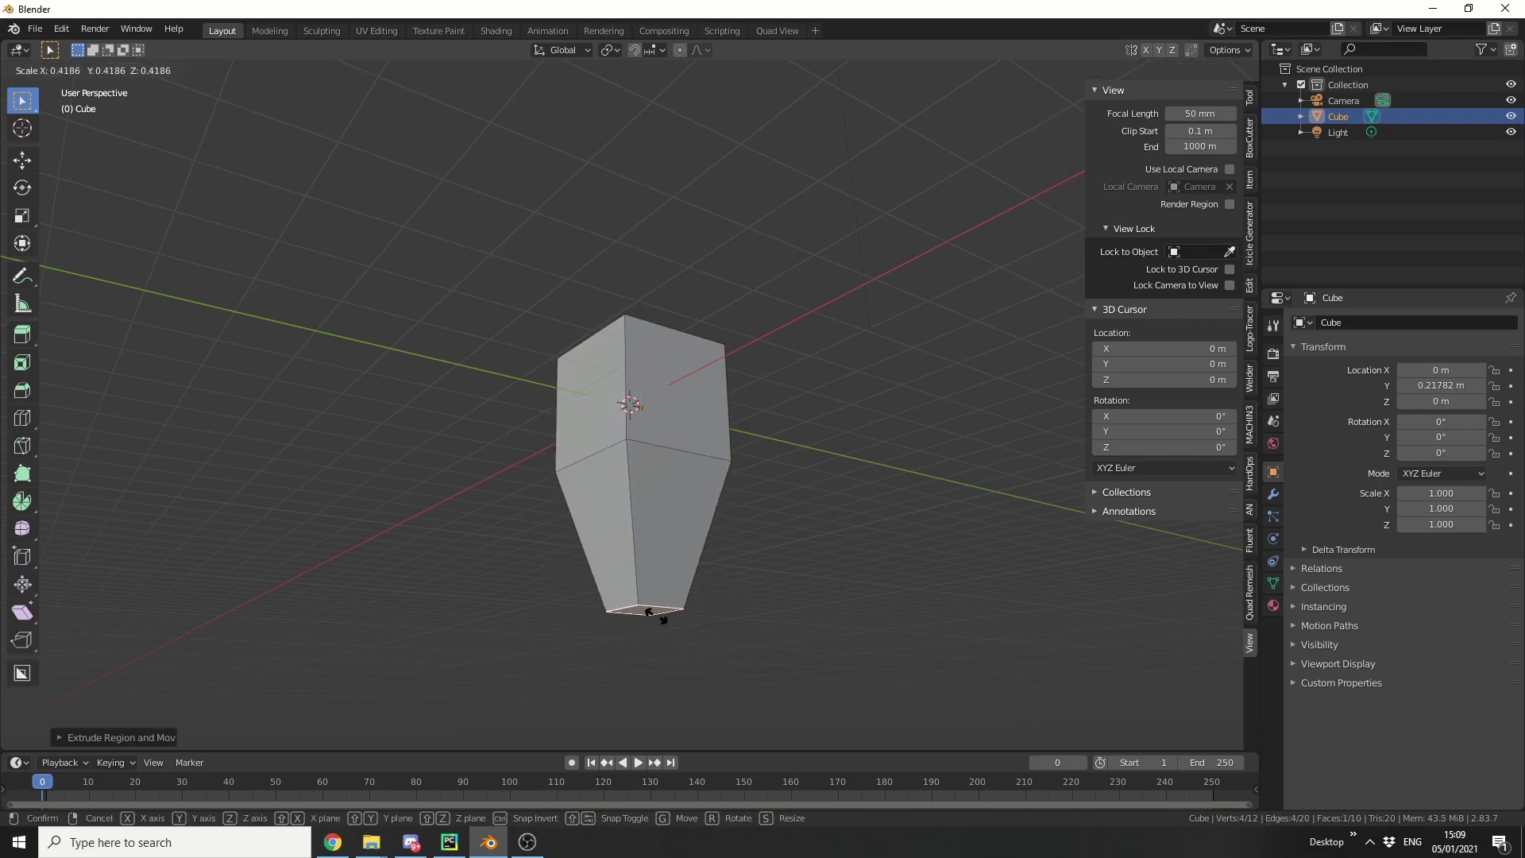
{"action": "left_click", "coordinate": [659, 615]}
Extrude the bottom face about 1.6 m further down and shrink it to continue the taper.
{"action": "key", "text": "e"}
{"action": "left_click", "coordinate": [676, 730]}
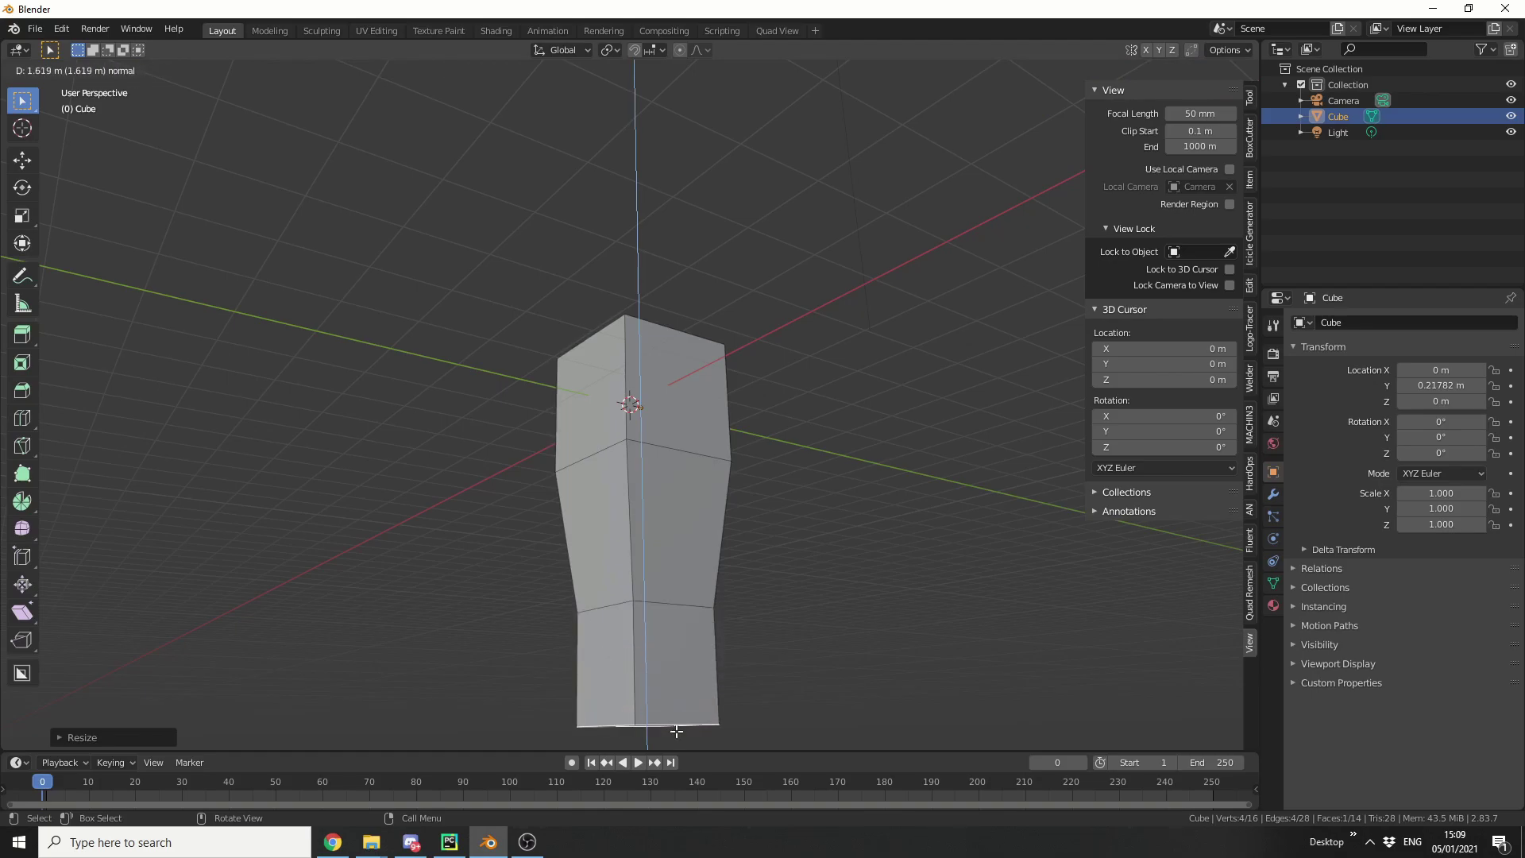
{"action": "key", "text": "s"}
{"action": "left_click", "coordinate": [664, 707]}
{"action": "scroll", "coordinate": [755, 688], "scroll_direction": "down", "scroll_amount": 2}
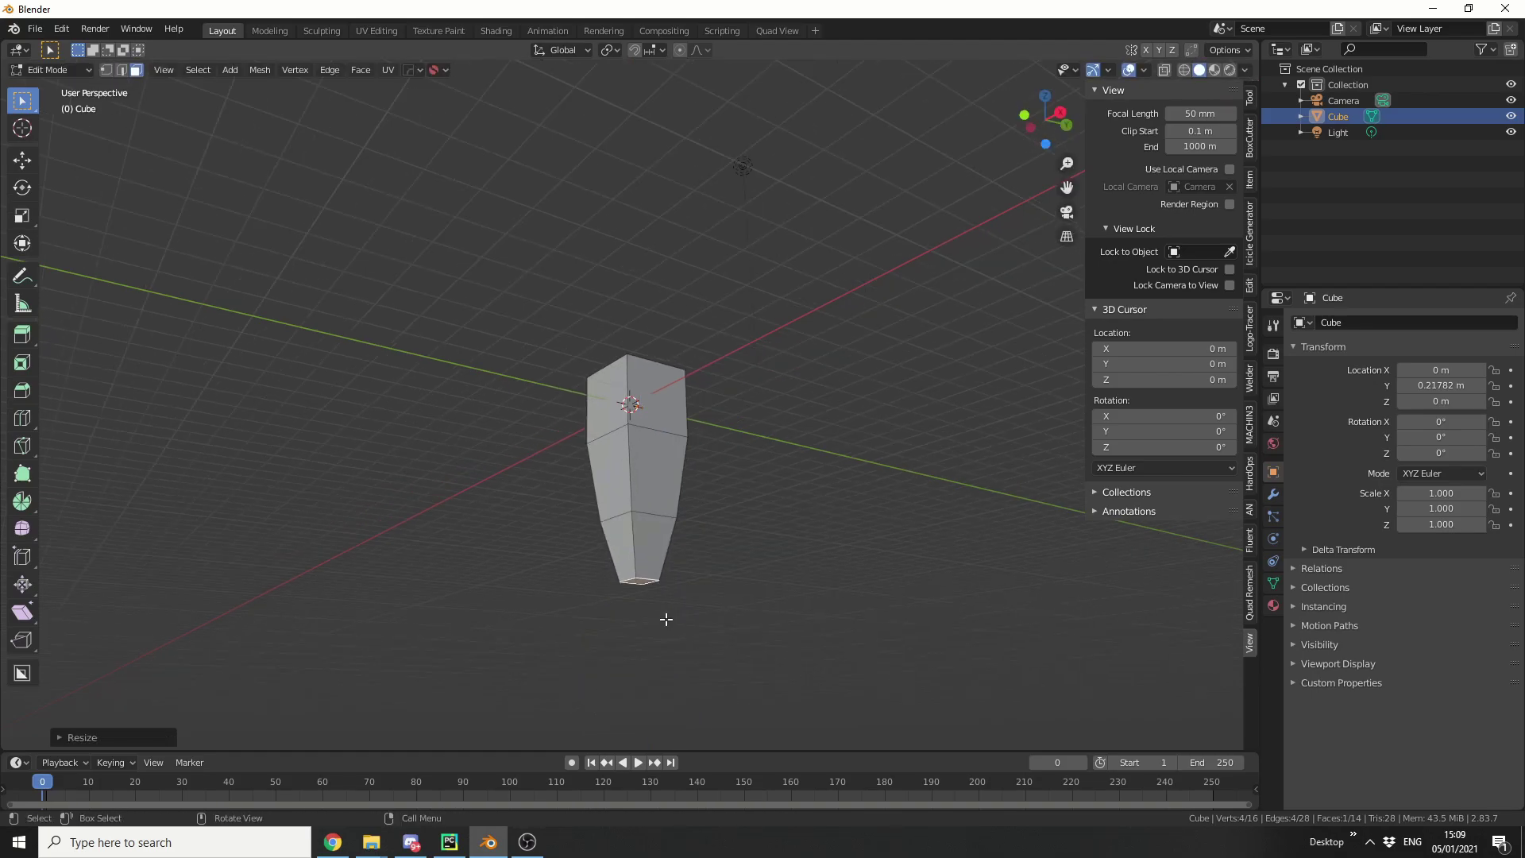
Extrude a narrower tip from the bottom face and shift it sideways so the end of the shape bends.
{"action": "key", "text": "e"}
{"action": "left_click", "coordinate": [684, 710]}
{"action": "key", "text": "s"}
{"action": "left_click", "coordinate": [659, 702]}
{"action": "key", "text": "g"}
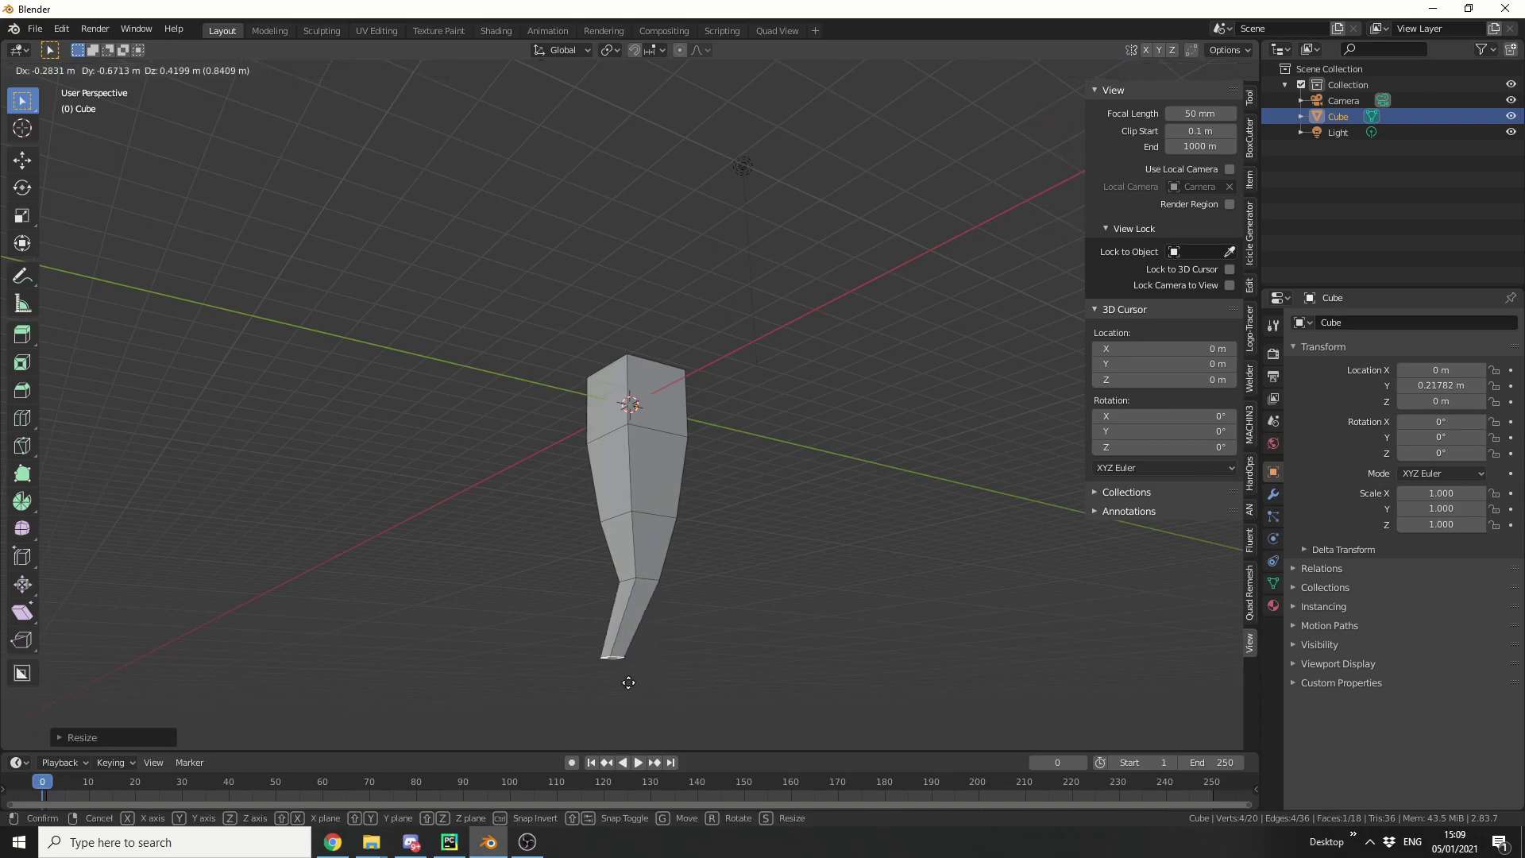
{"action": "left_click", "coordinate": [614, 682]}
{"action": "middle_click_drag", "start_coordinate": [614, 682], "coordinate": [709, 670]}
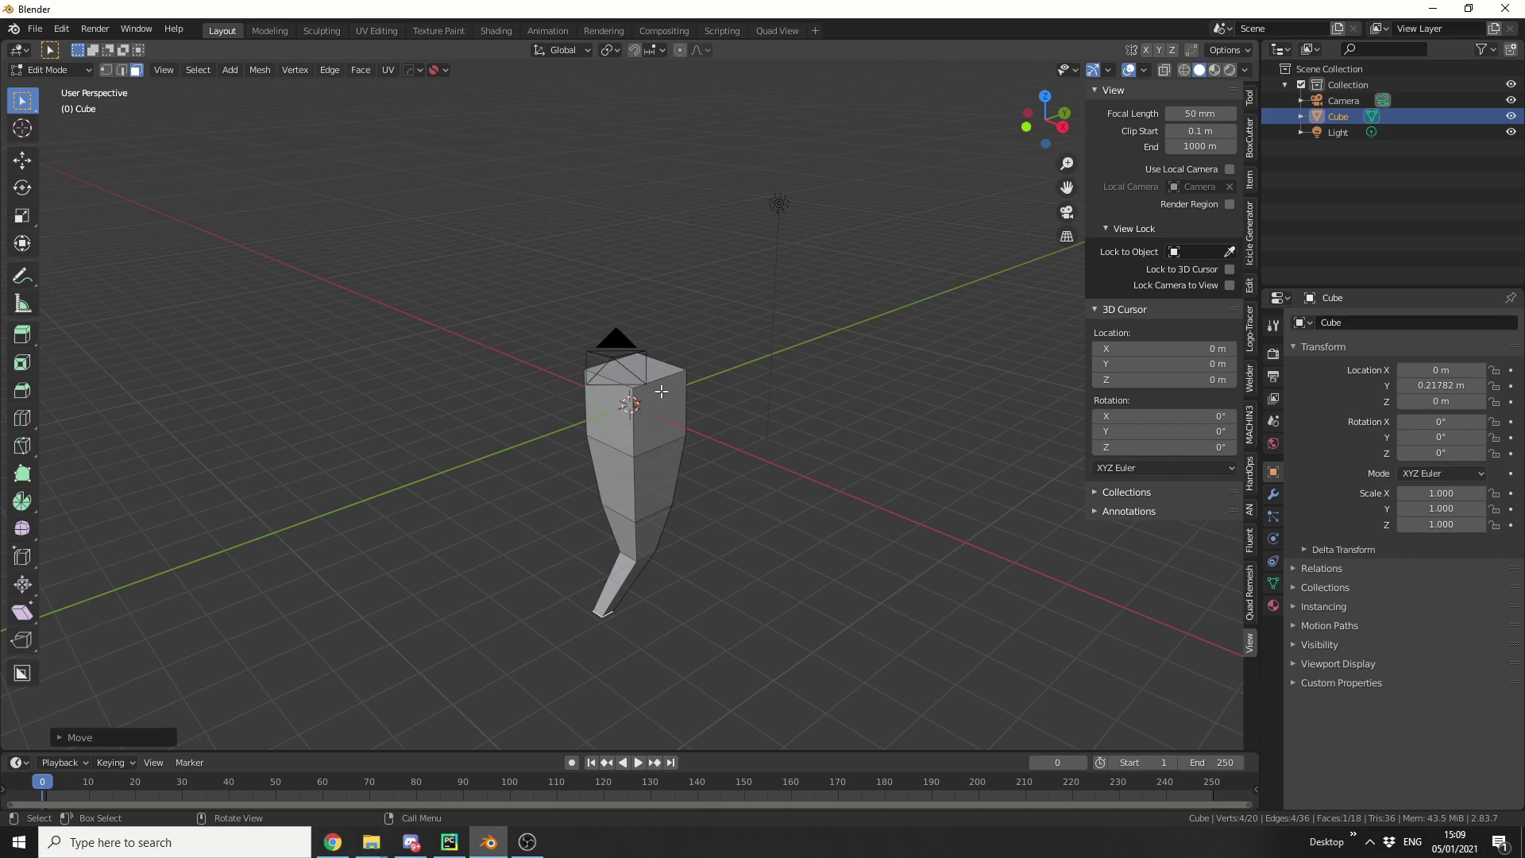
Create a vertex group named Base and assign the mesh's top face to it.
{"action": "middle_click_drag", "start_coordinate": [760, 617], "coordinate": [805, 496]}
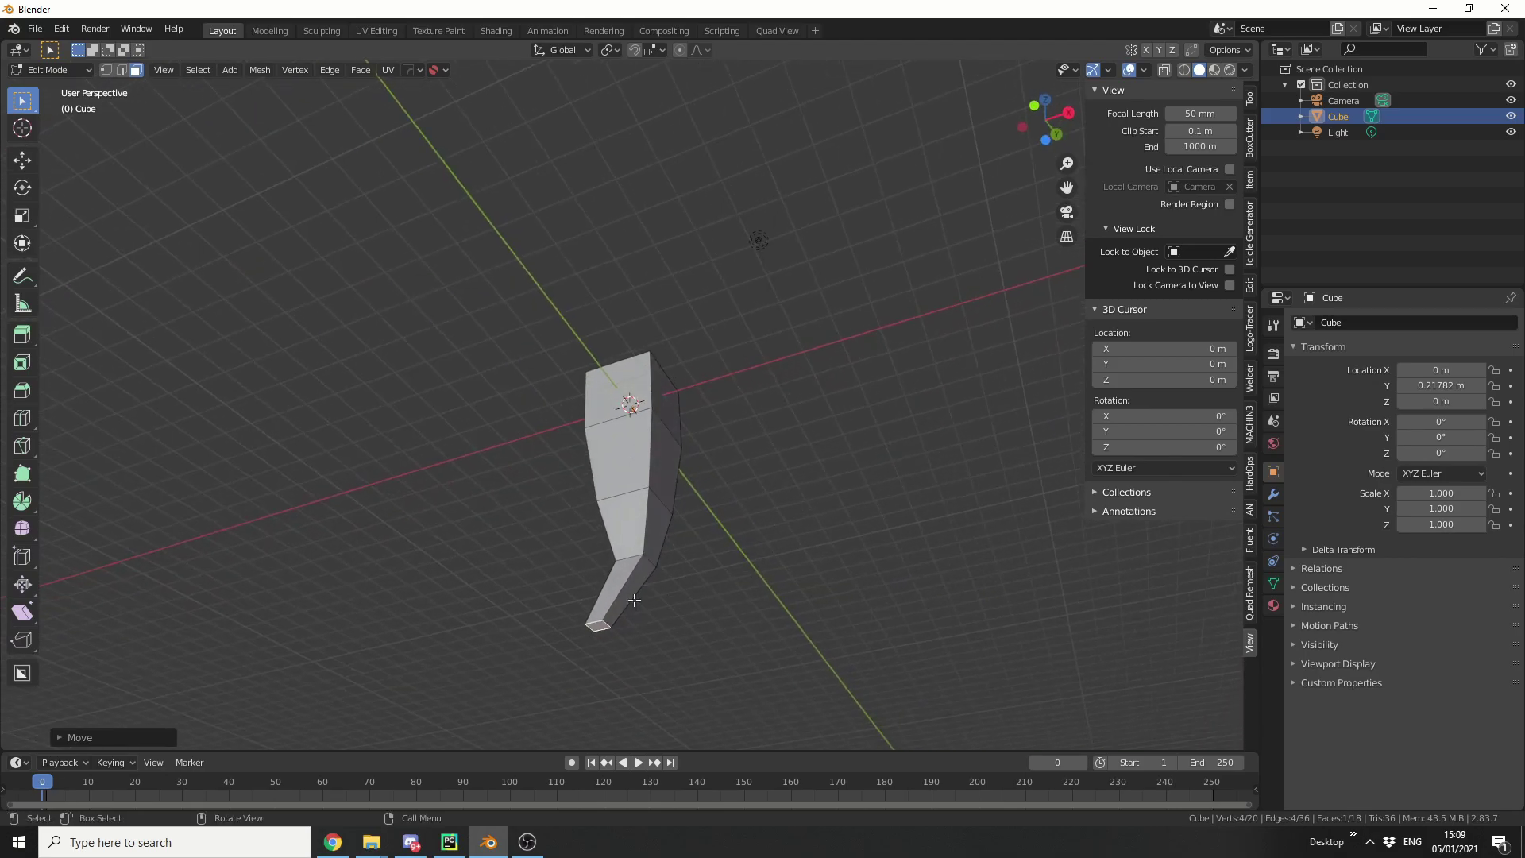
{"action": "middle_click_drag", "start_coordinate": [797, 588], "coordinate": [796, 736]}
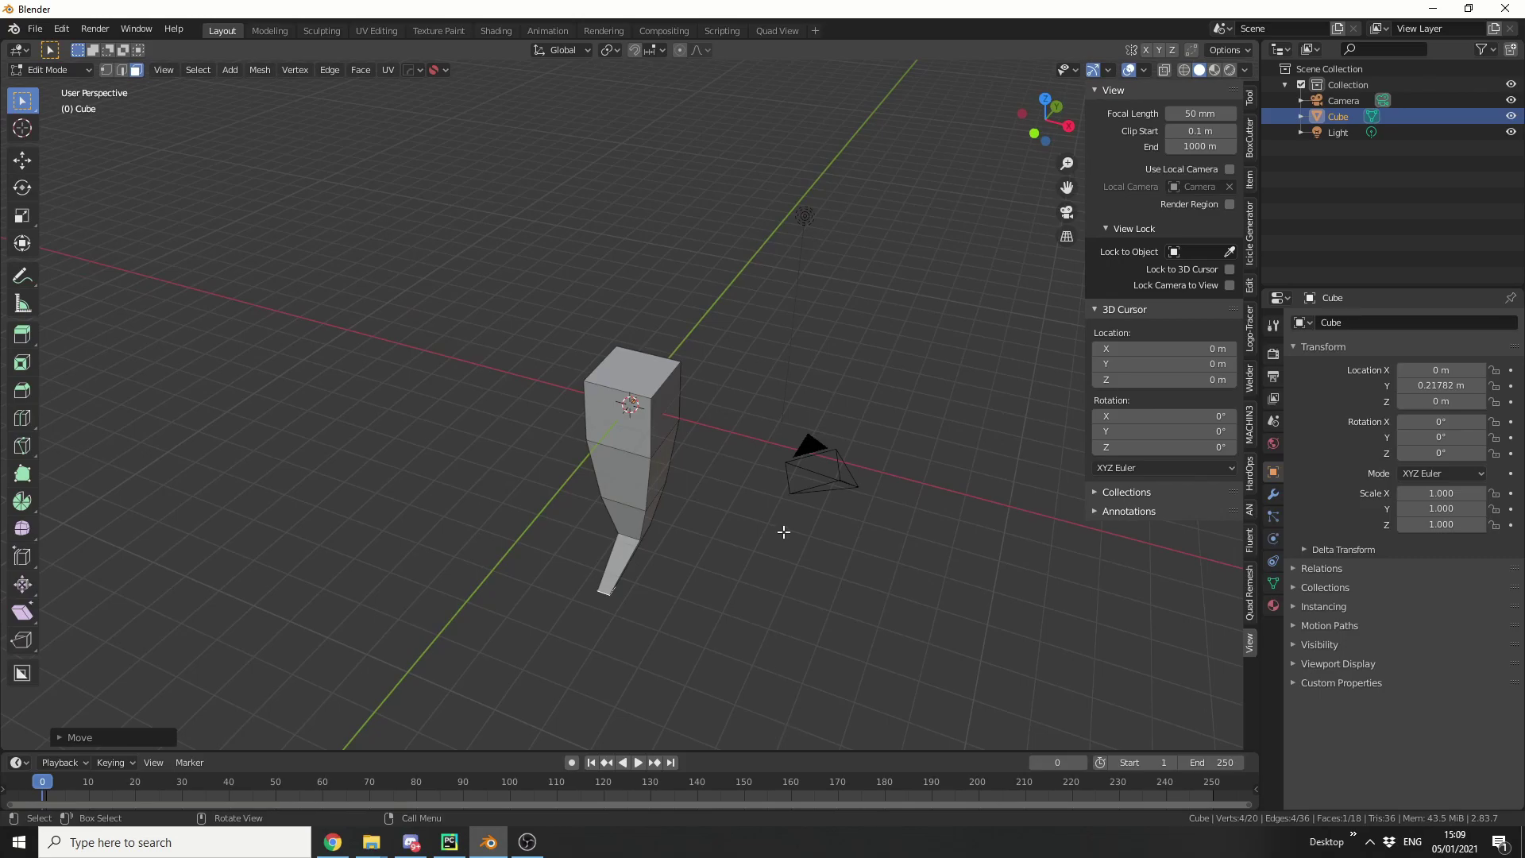
{"action": "left_click", "coordinate": [640, 373]}
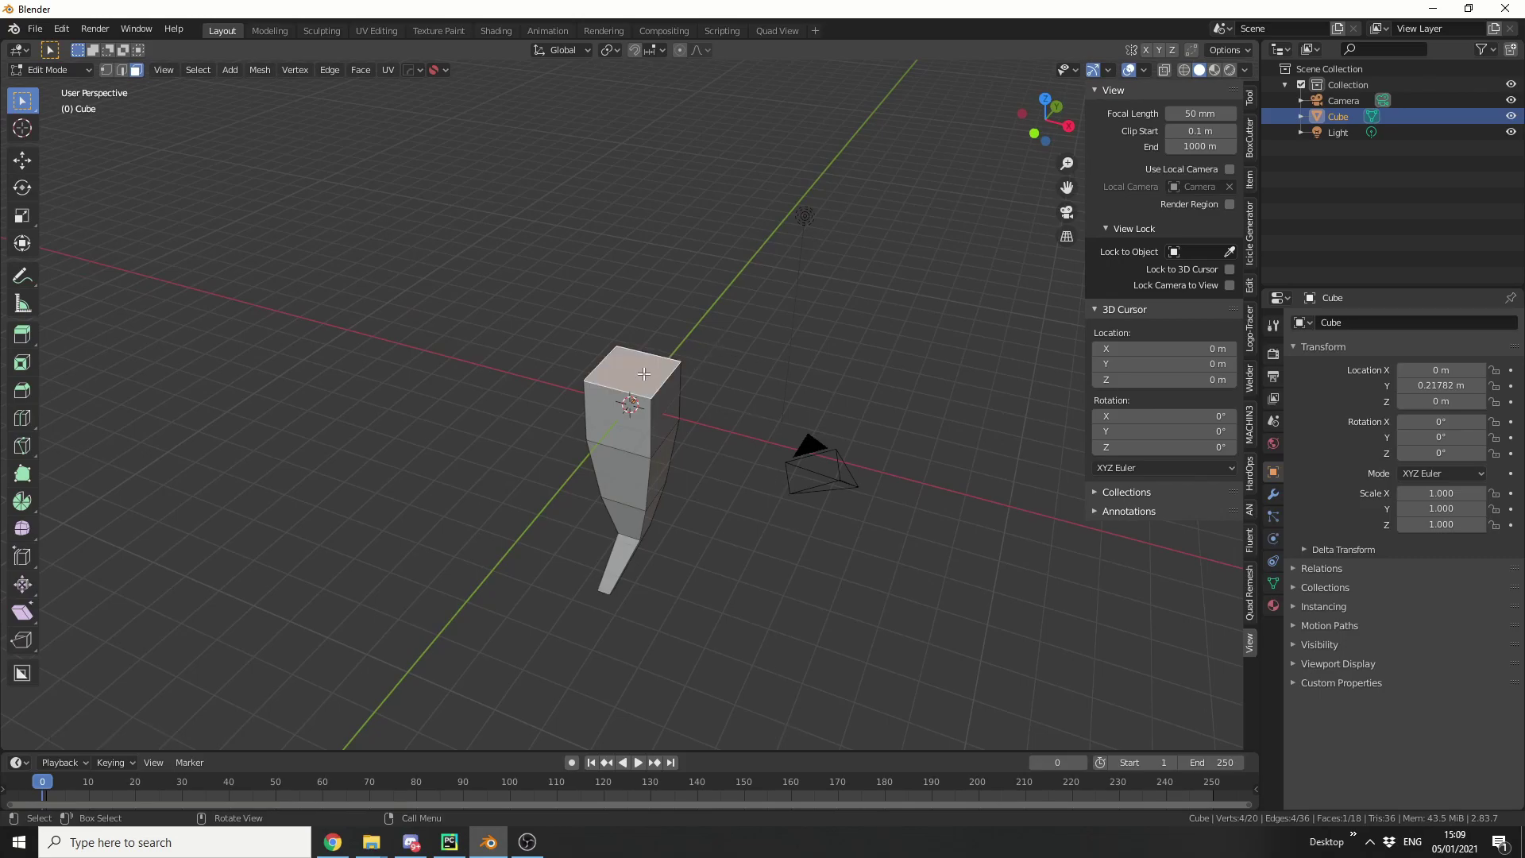
{"action": "scroll", "coordinate": [856, 528], "scroll_direction": "up", "scroll_amount": 2}
{"action": "left_click", "coordinate": [1271, 583]}
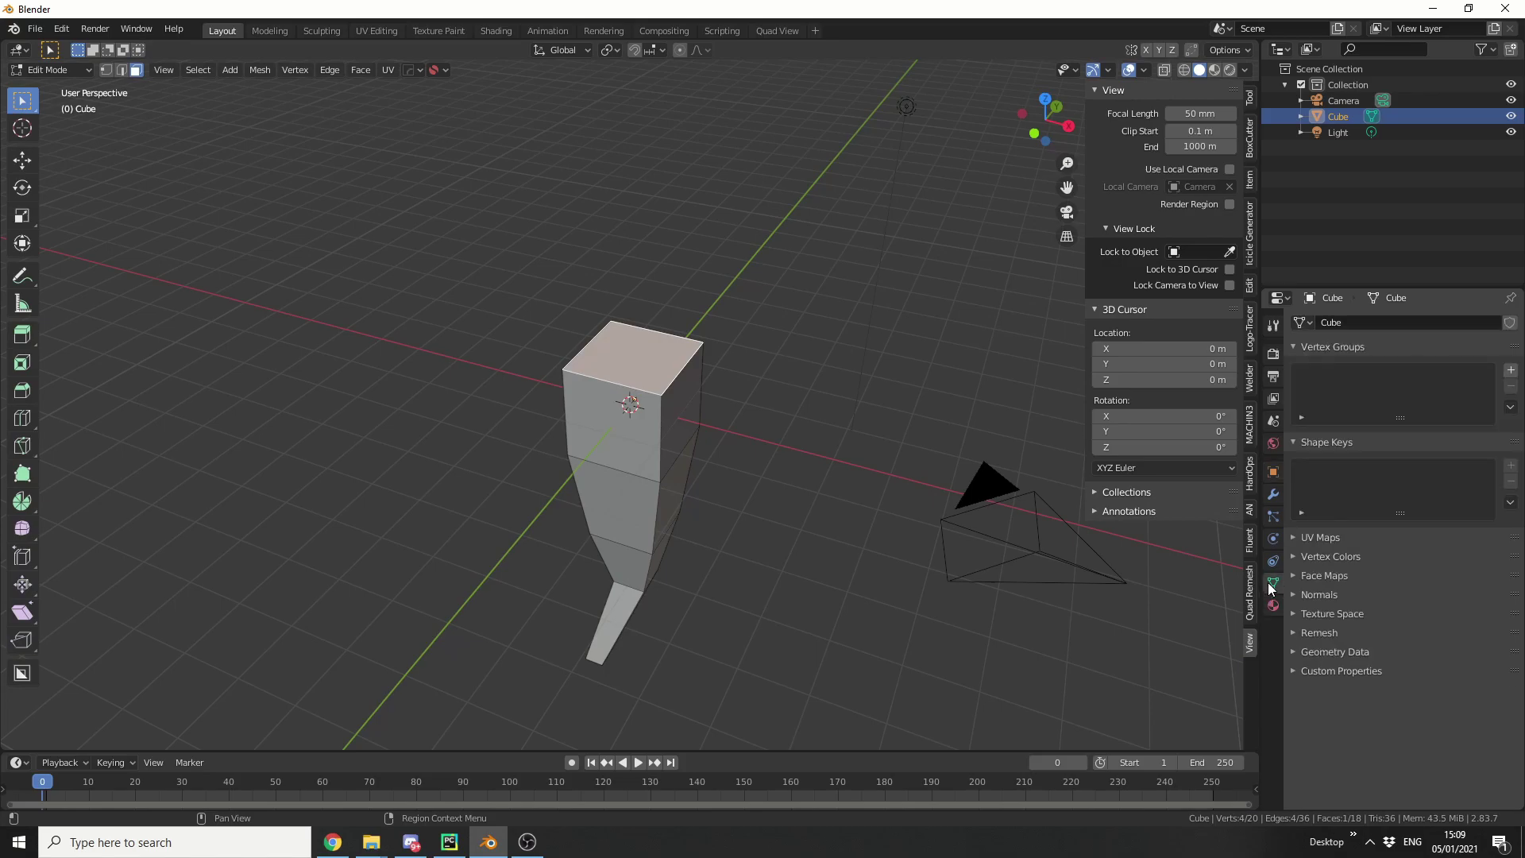
{"action": "left_click", "coordinate": [1512, 370]}
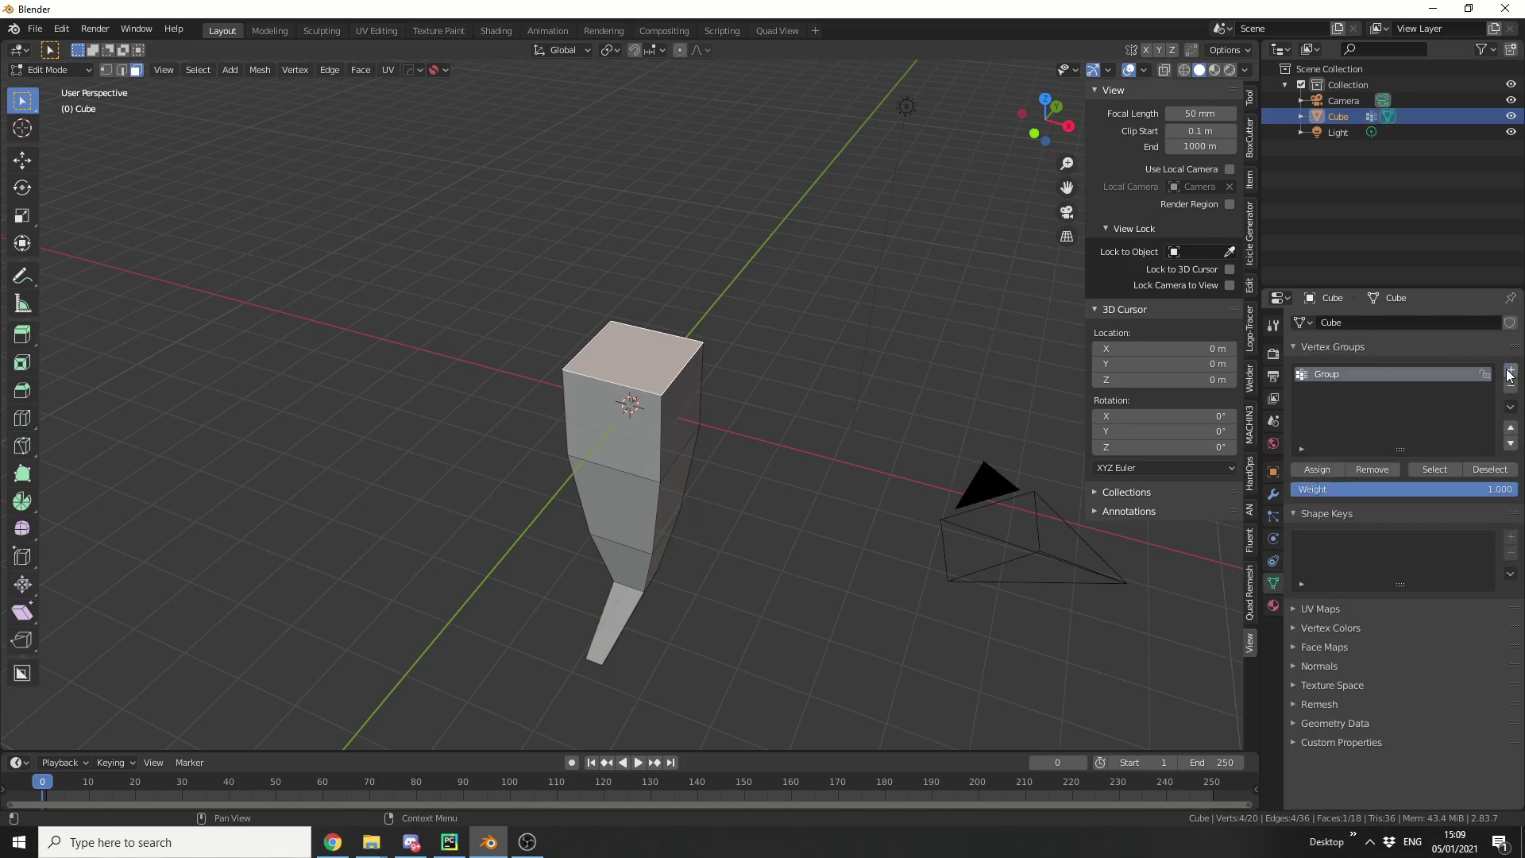
{"action": "double_click", "coordinate": [1426, 374]}
{"action": "type", "text": "Base"}
{"action": "left_click", "coordinate": [1318, 469]}
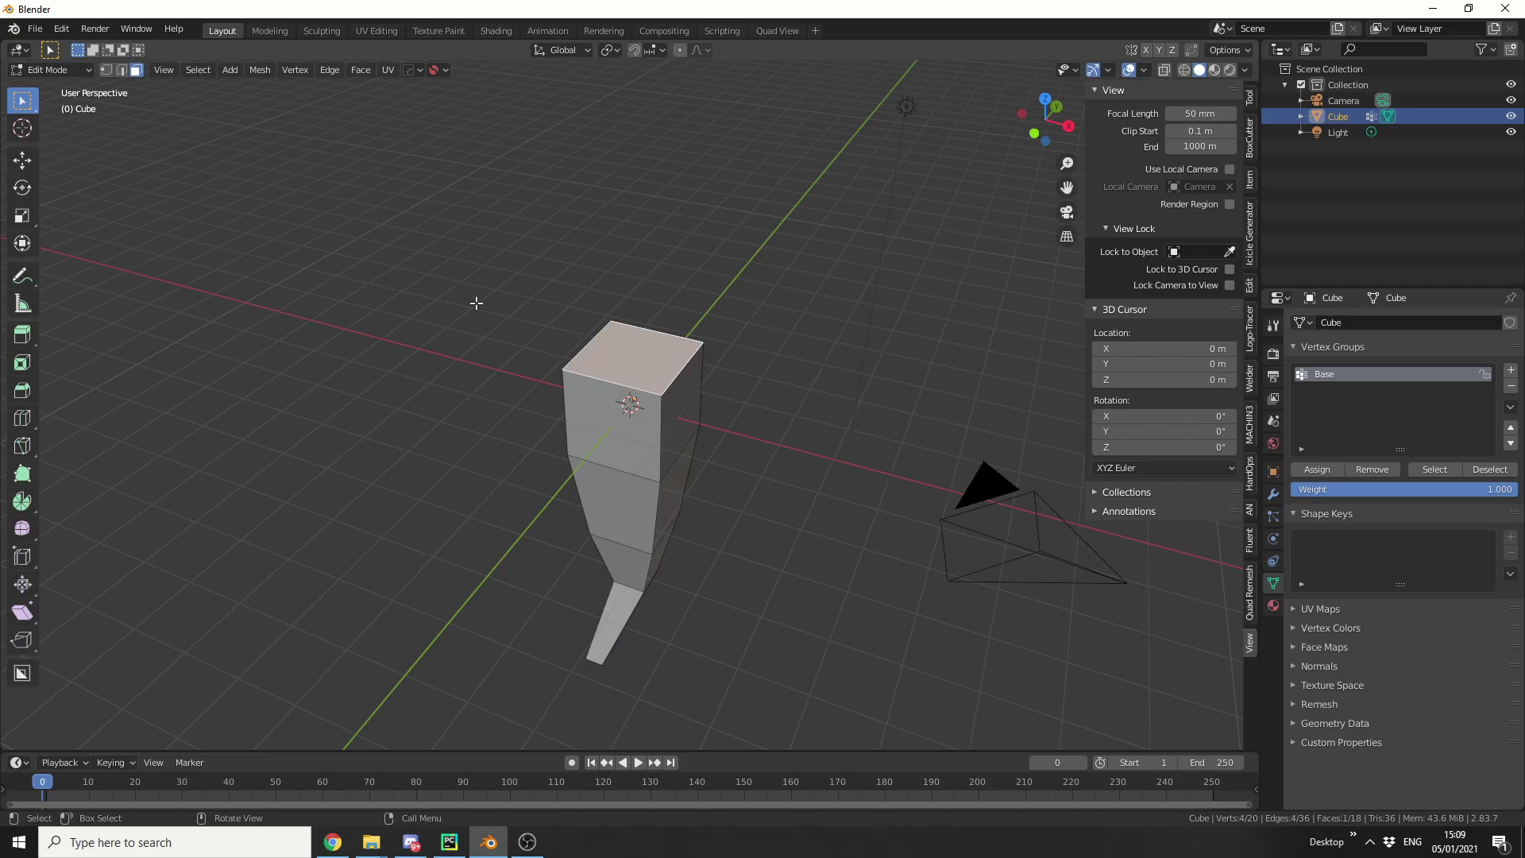
Return to Object Mode and run Generate Hair by object on the tapered mesh.
{"action": "left_click", "coordinate": [36, 70]}
{"action": "left_click", "coordinate": [59, 89]}
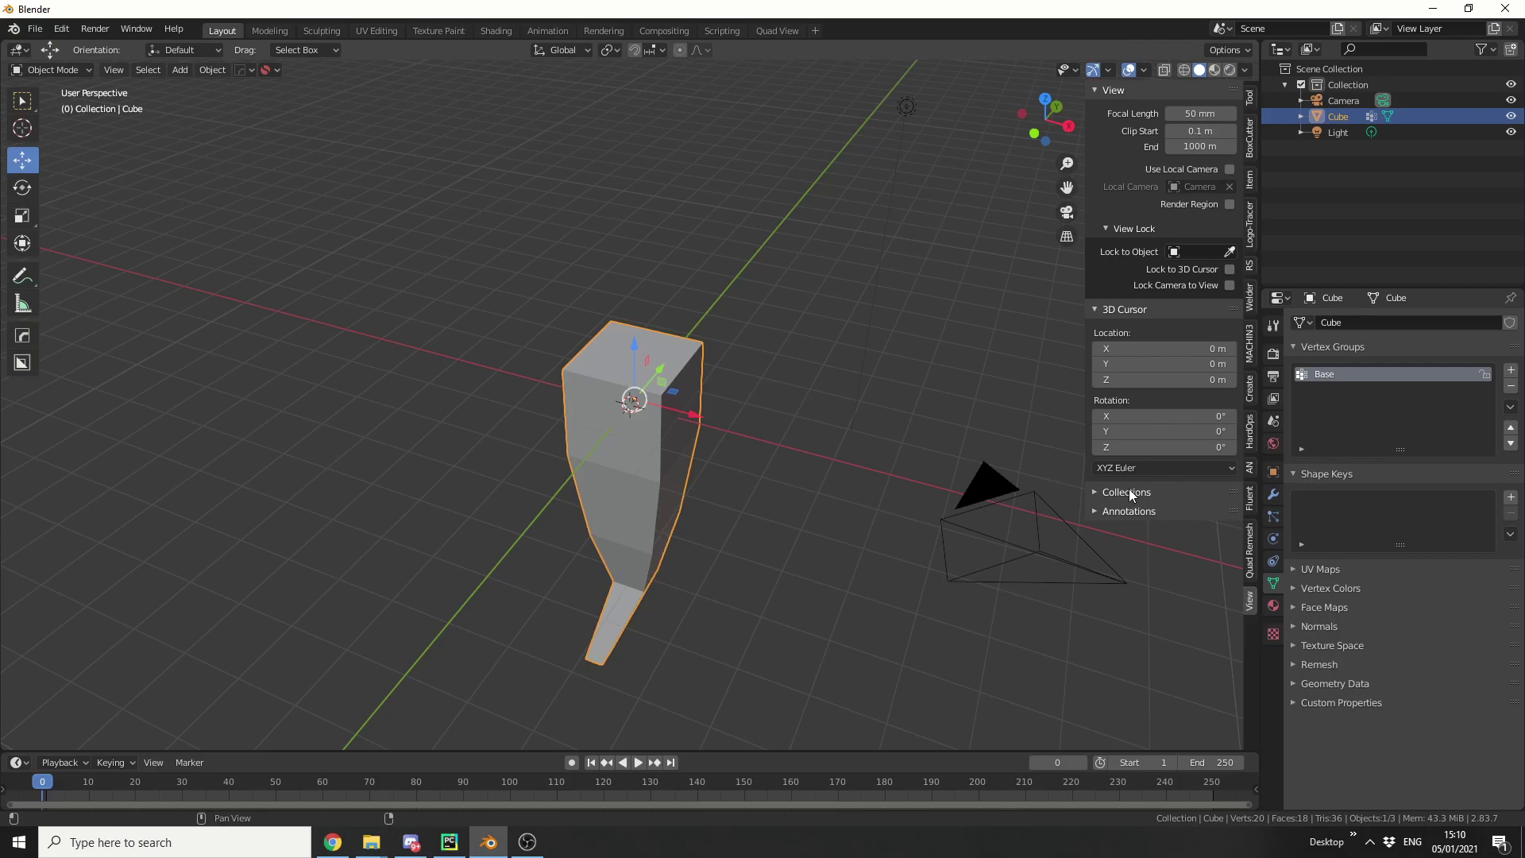
{"action": "left_click", "coordinate": [1273, 606]}
{"action": "middle_click_drag", "start_coordinate": [762, 556], "coordinate": [713, 483]}
{"action": "left_click", "coordinate": [202, 72]}
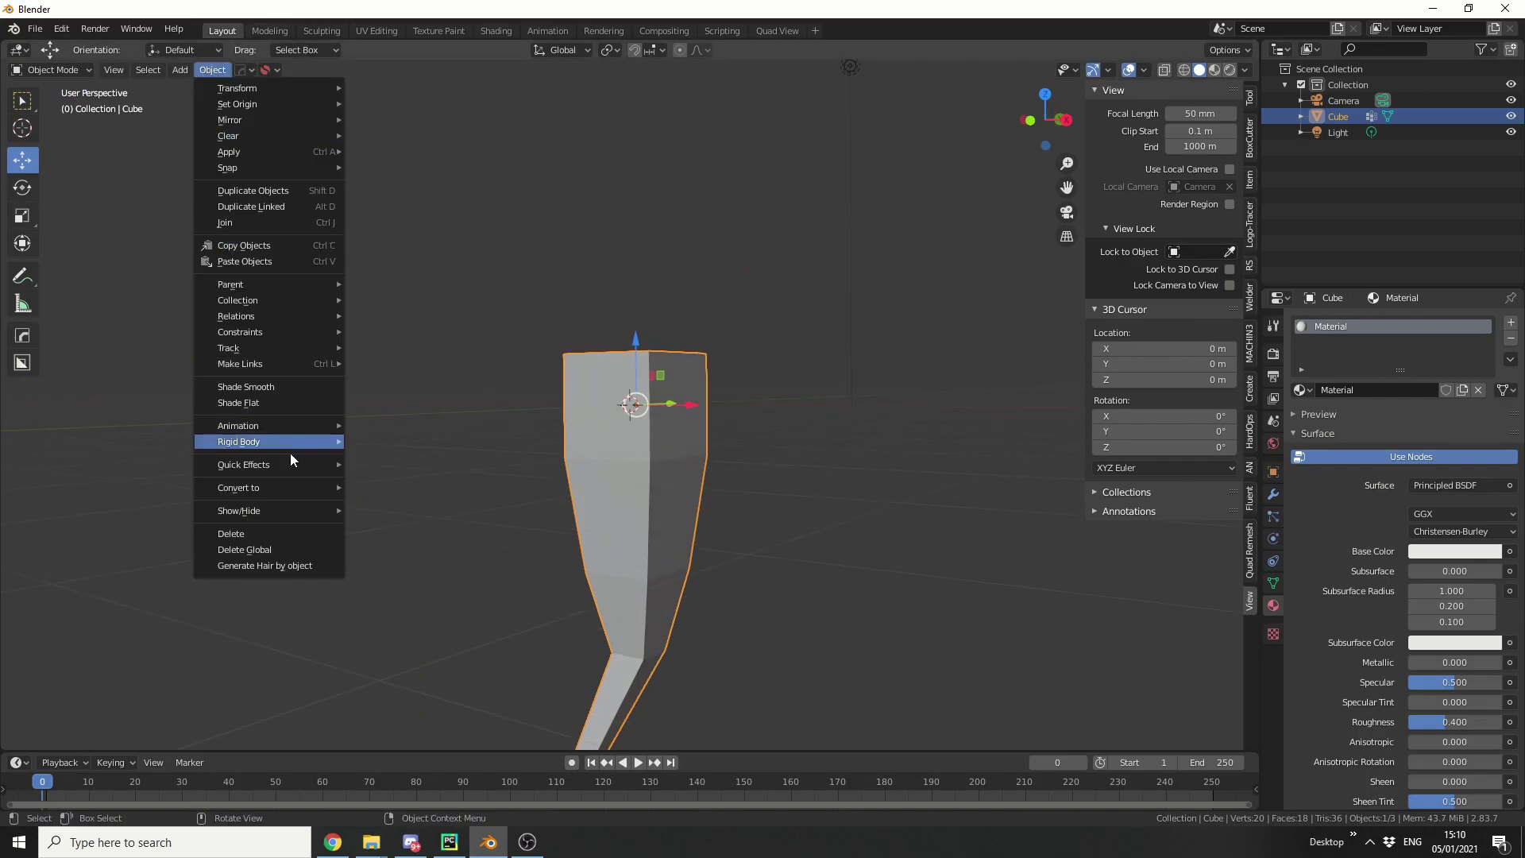
{"action": "left_click", "coordinate": [297, 568]}
{"action": "scroll", "coordinate": [530, 668], "scroll_direction": "down", "scroll_amount": 1}
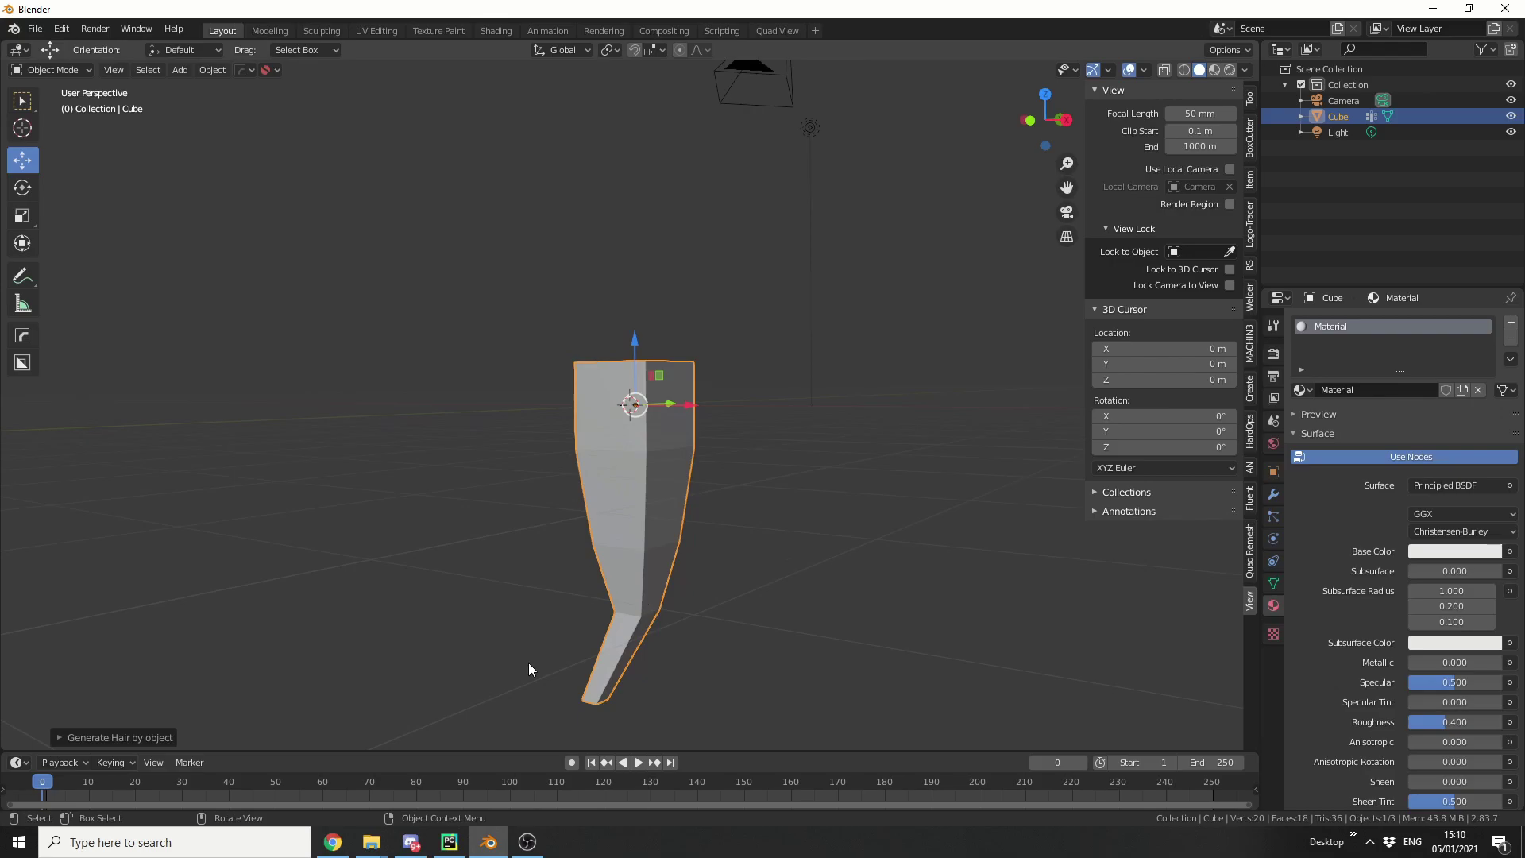
Accept Base as the hair base group in the operator settings and create a new hair setup.
{"action": "left_click", "coordinate": [146, 730]}
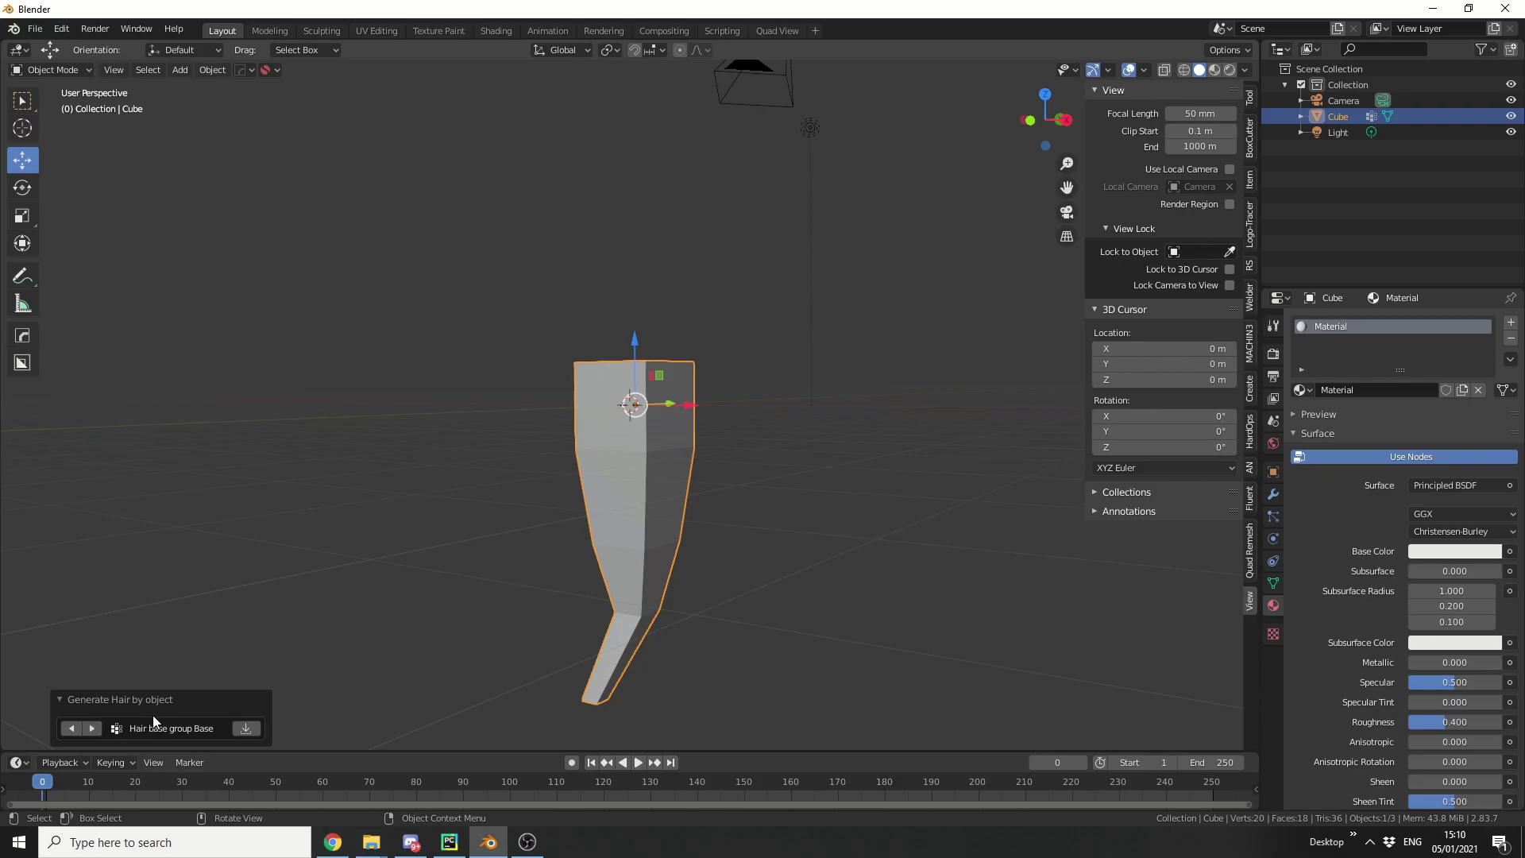
{"action": "left_click", "coordinate": [243, 731]}
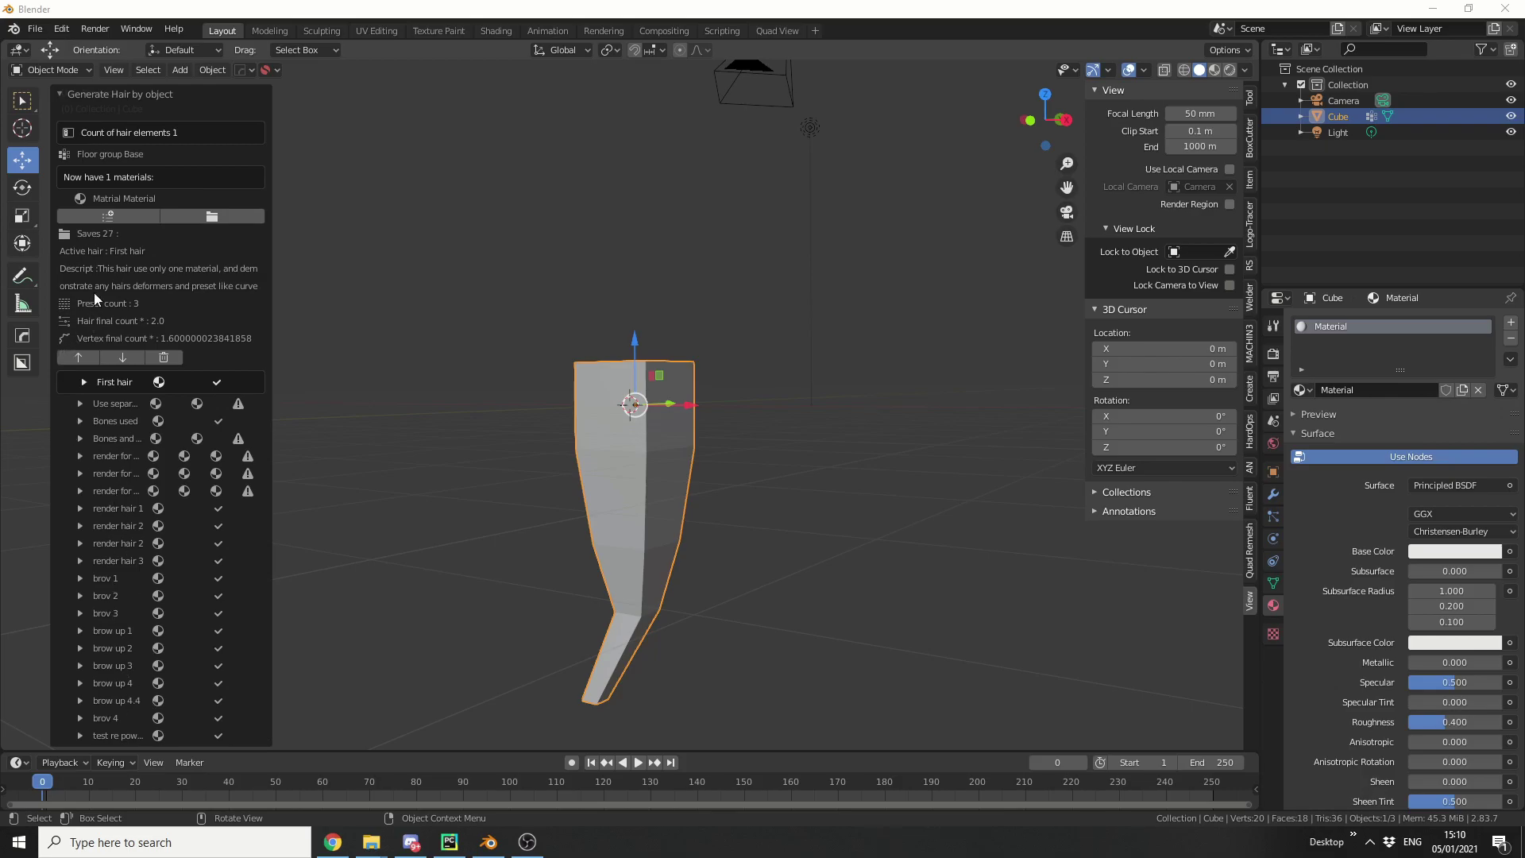
{"action": "left_click", "coordinate": [111, 213]}
{"action": "scroll", "coordinate": [712, 580], "scroll_direction": "down", "scroll_amount": 3}
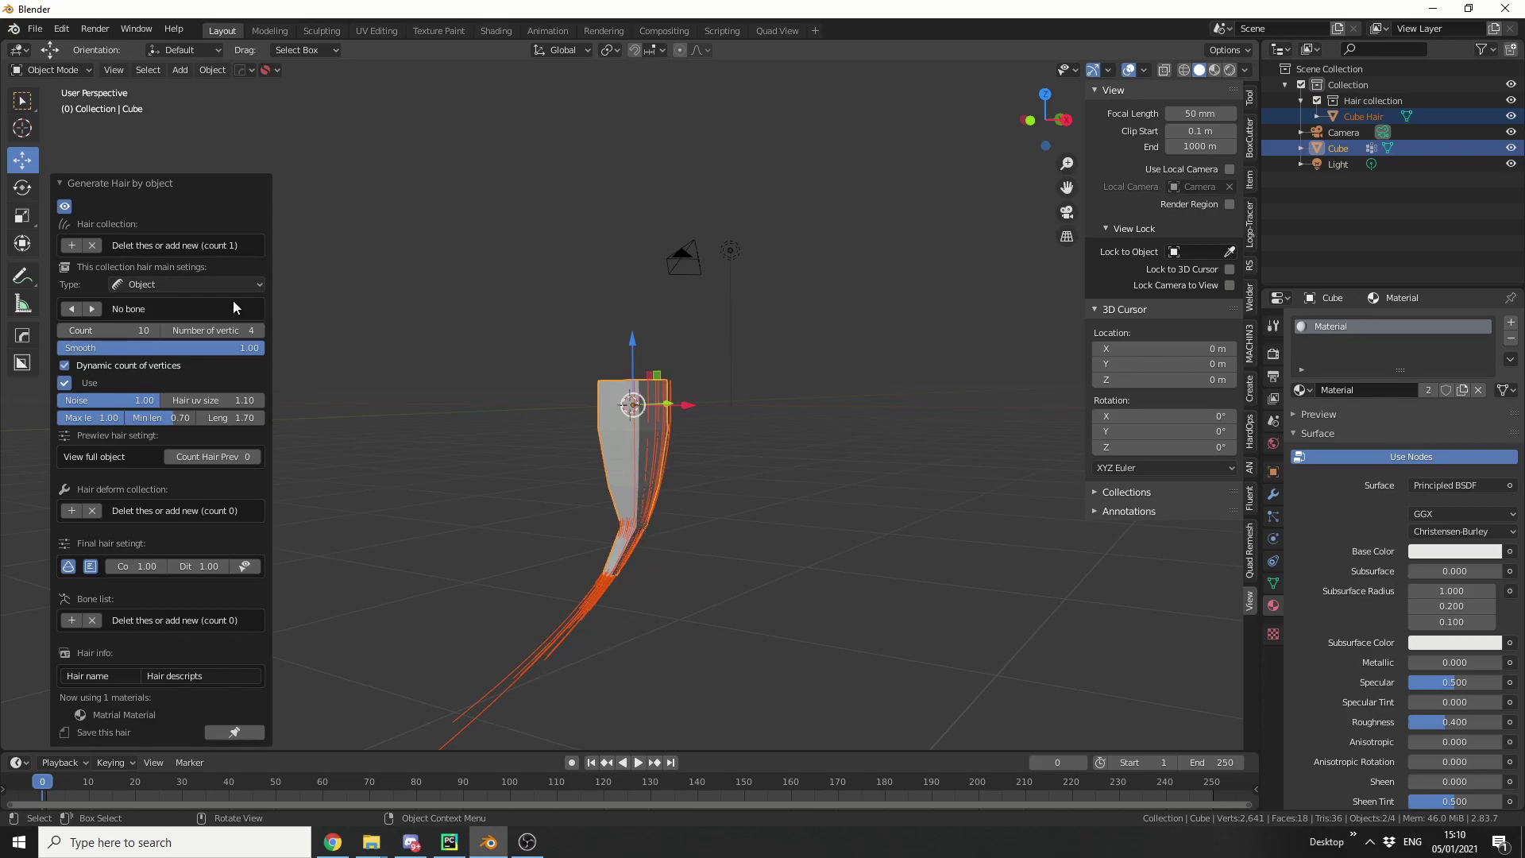
Set the generated hair's type to Curves and its hair size to 1.2.
{"action": "left_click", "coordinate": [208, 284]}
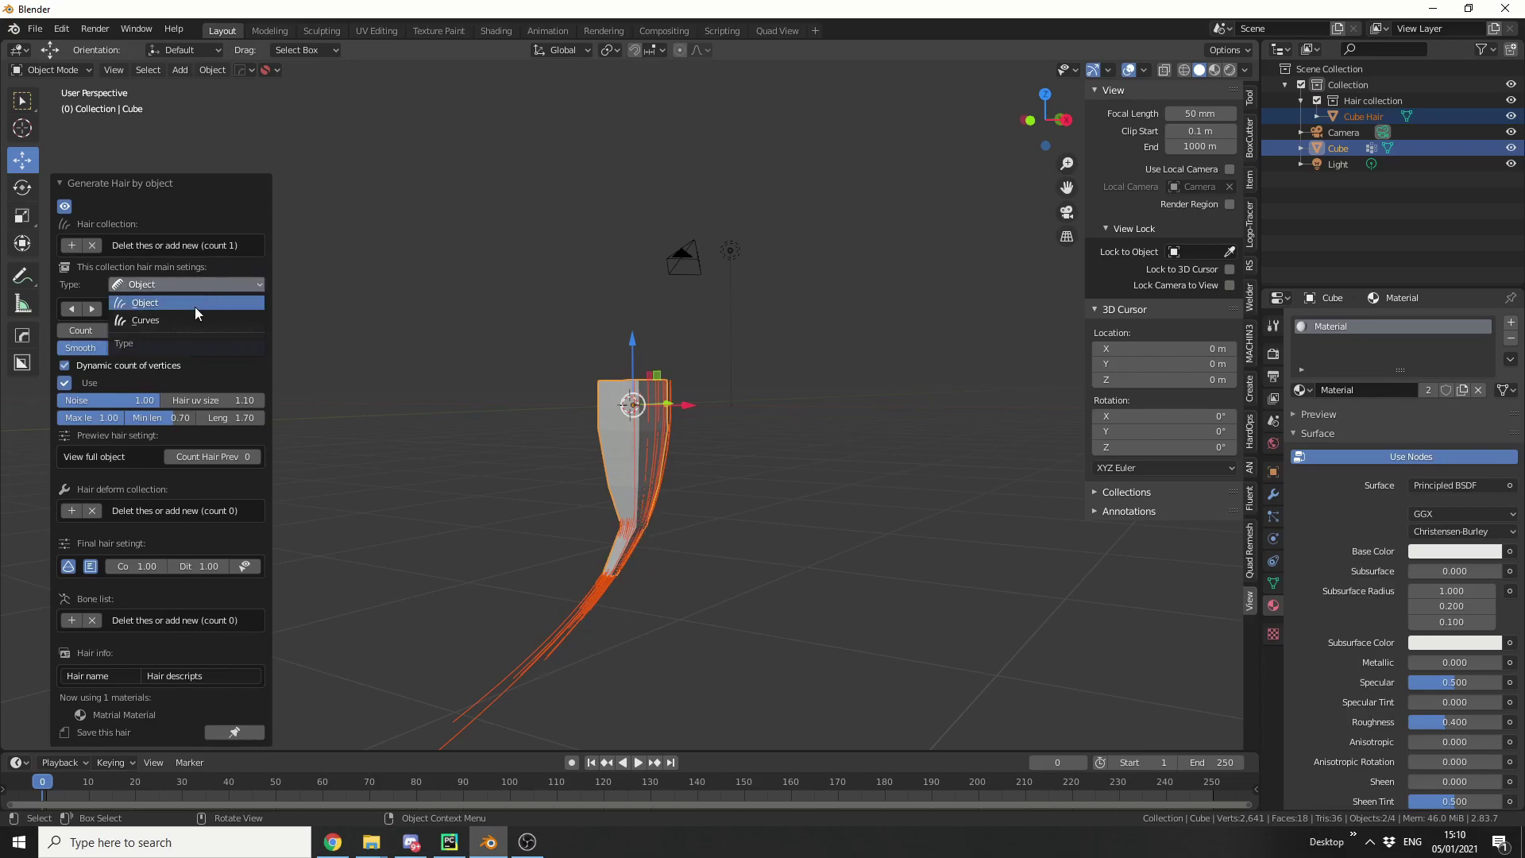
{"action": "left_click", "coordinate": [197, 317]}
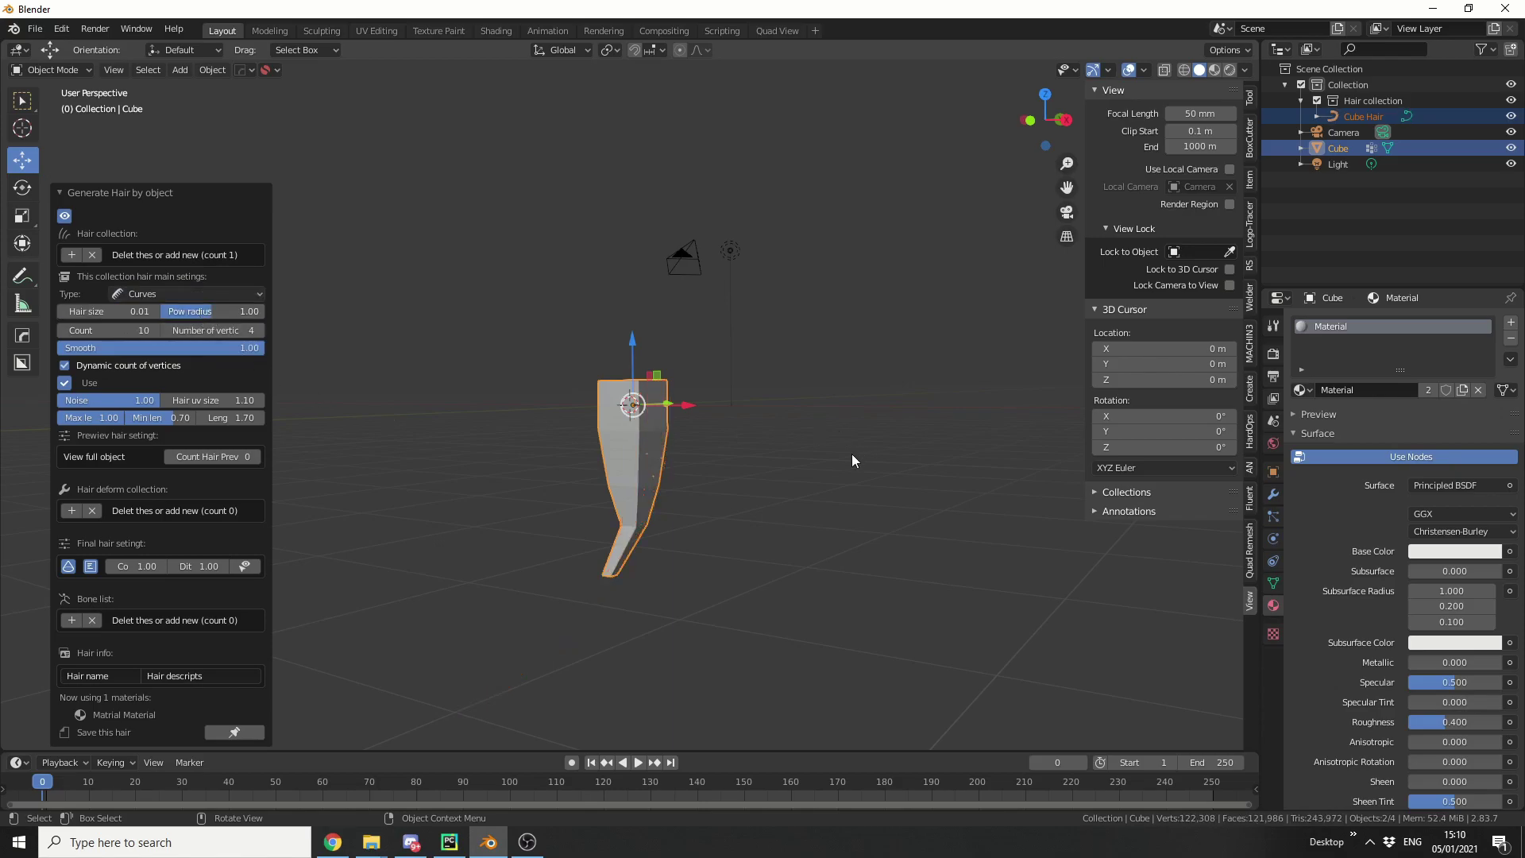
{"action": "scroll", "coordinate": [779, 451], "scroll_direction": "up", "scroll_amount": 5}
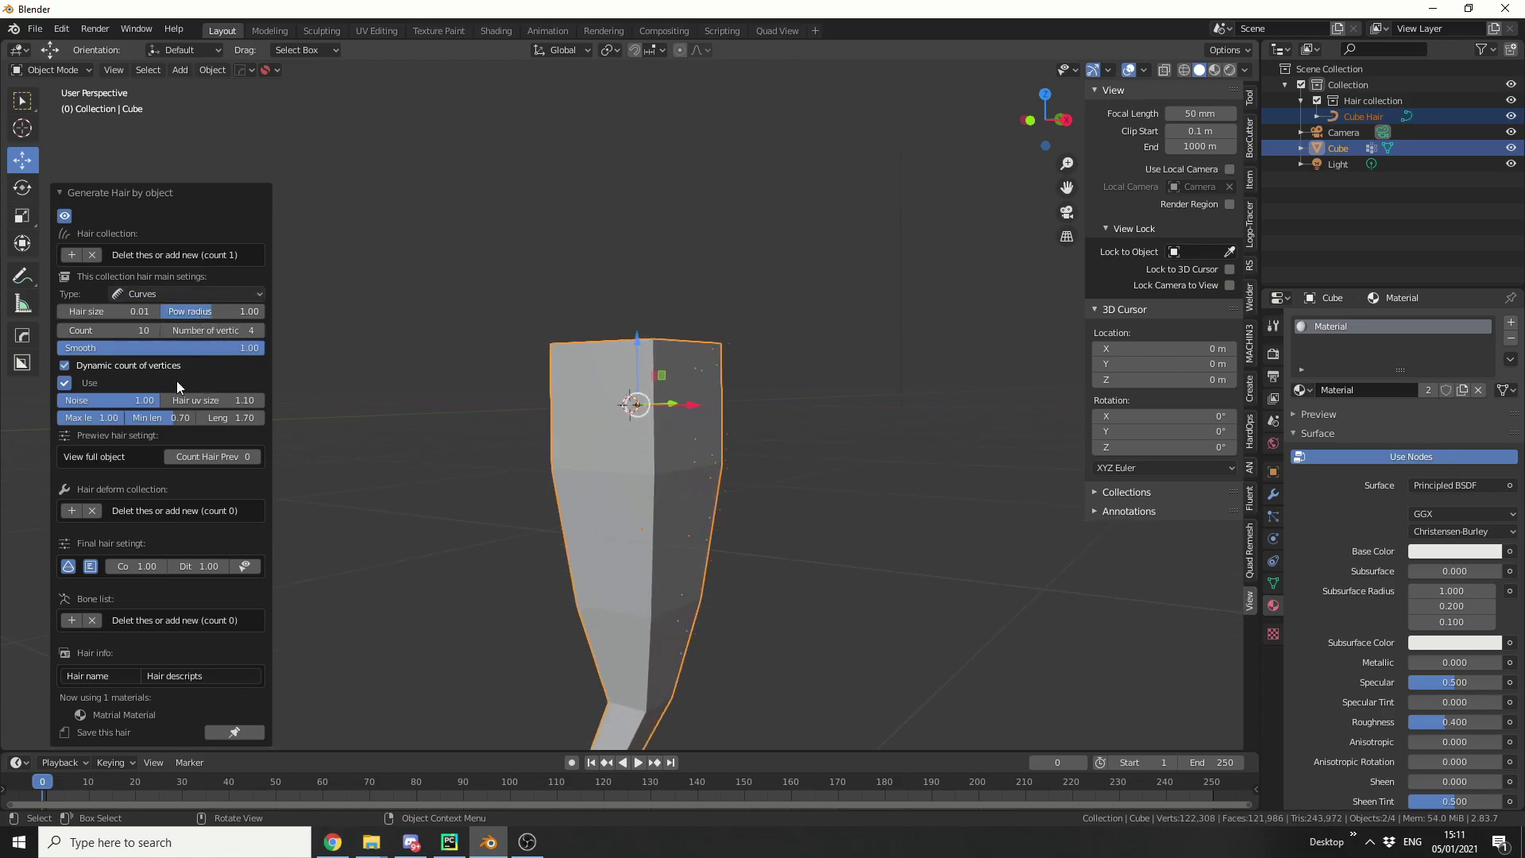
{"action": "left_click", "coordinate": [122, 317]}
{"action": "type", "text": "1.2"}
{"action": "key", "text": "Return"}
{"action": "middle_click_drag", "start_coordinate": [758, 537], "coordinate": [707, 476]}
Set the hair size of the curve hair to 1.8.
{"action": "left_click", "coordinate": [95, 311]}
{"action": "key", "text": "BackSpace"}
{"action": "type", "text": "1.8"}
{"action": "key", "text": "Return"}
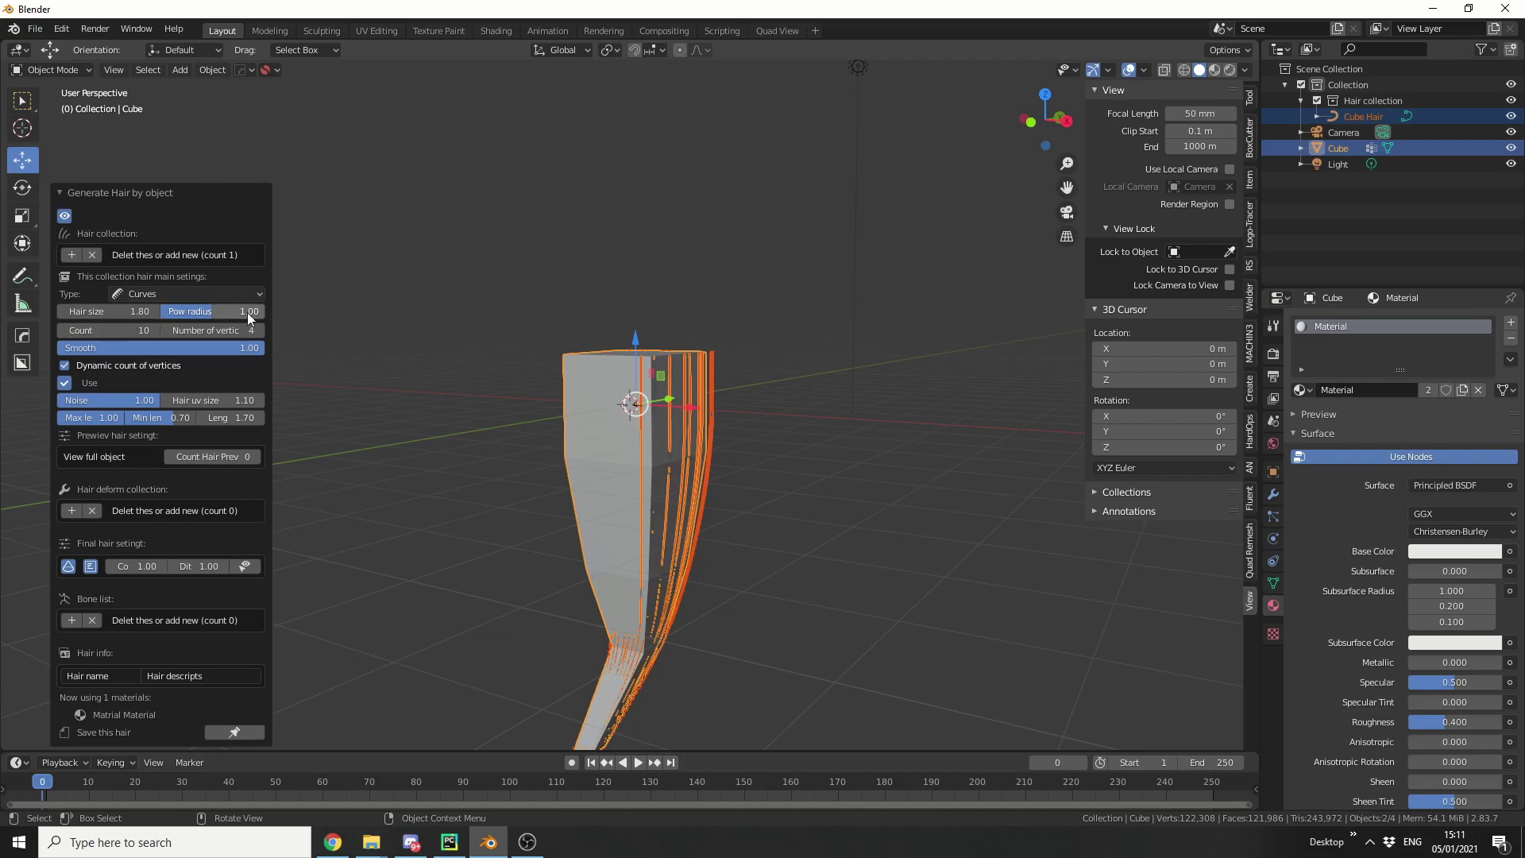
Set the hair's number of vertices to 5 and its count to 15.
{"action": "scroll", "coordinate": [703, 582], "scroll_direction": "down", "scroll_amount": 3}
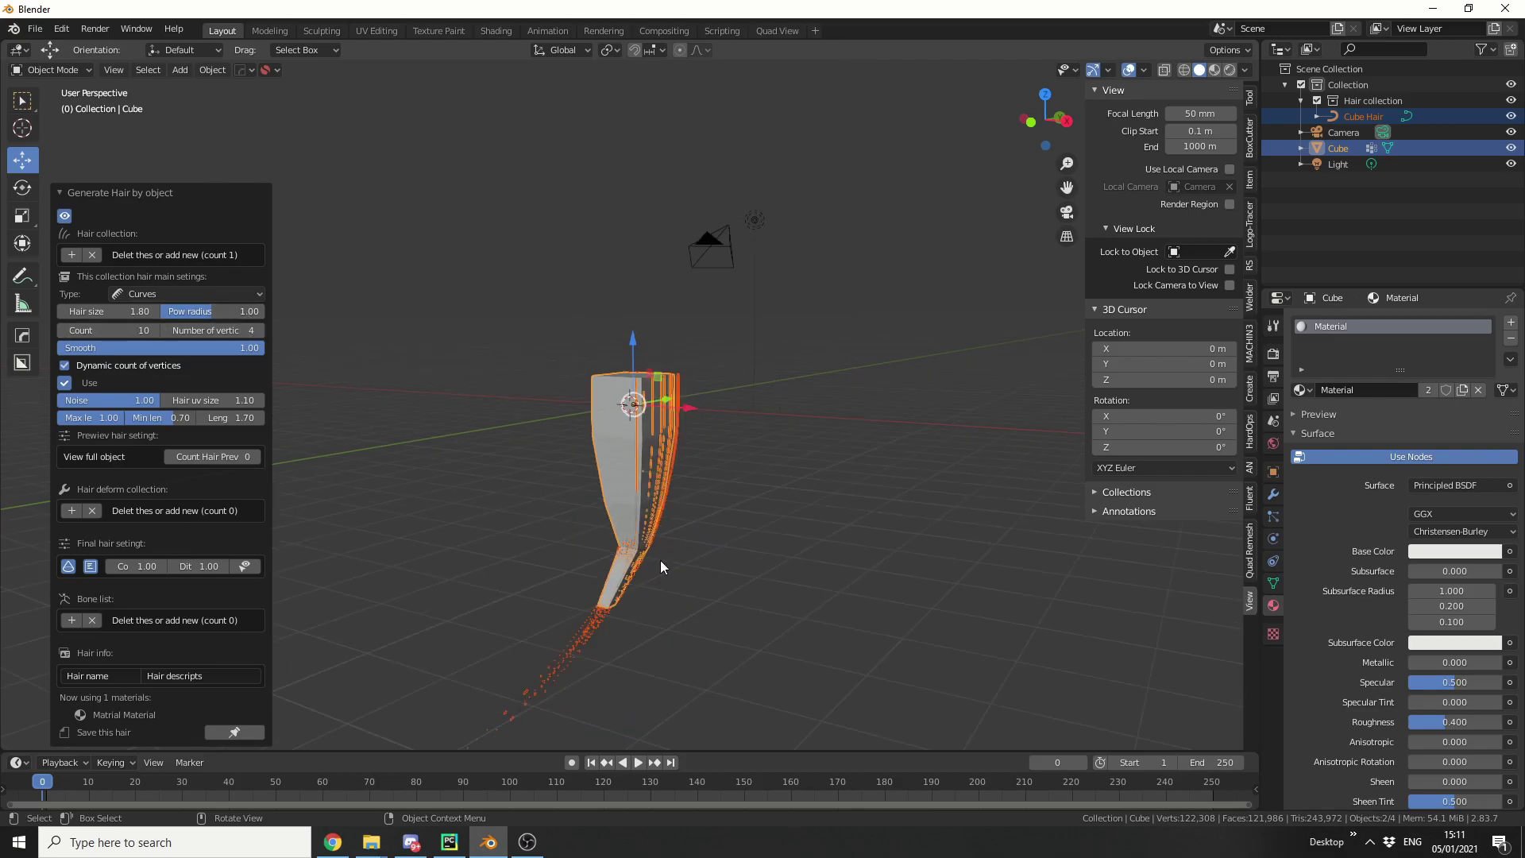
{"action": "left_click", "coordinate": [230, 331]}
{"action": "type", "text": "5"}
{"action": "left_click", "coordinate": [97, 331]}
{"action": "type", "text": "4"}
{"action": "key", "text": "BackSpace"}
{"action": "type", "text": "15"}
{"action": "key", "text": "Return"}
{"action": "middle_click_drag", "start_coordinate": [833, 436], "coordinate": [731, 487]}
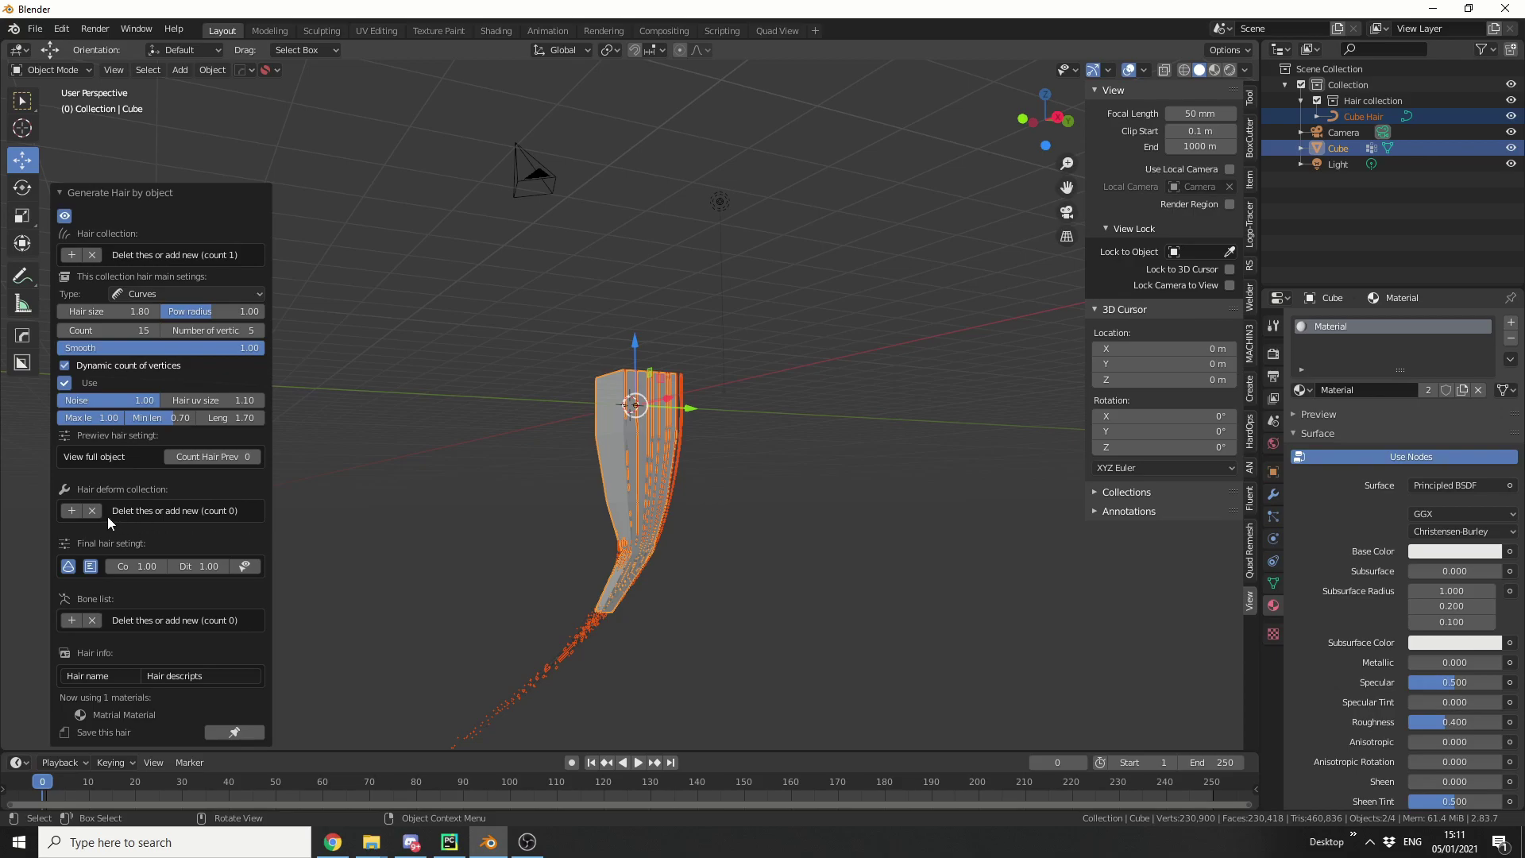
Add a Gradient noise deformer to the hair and set its noise power to 5.53.
{"action": "left_click", "coordinate": [74, 510]}
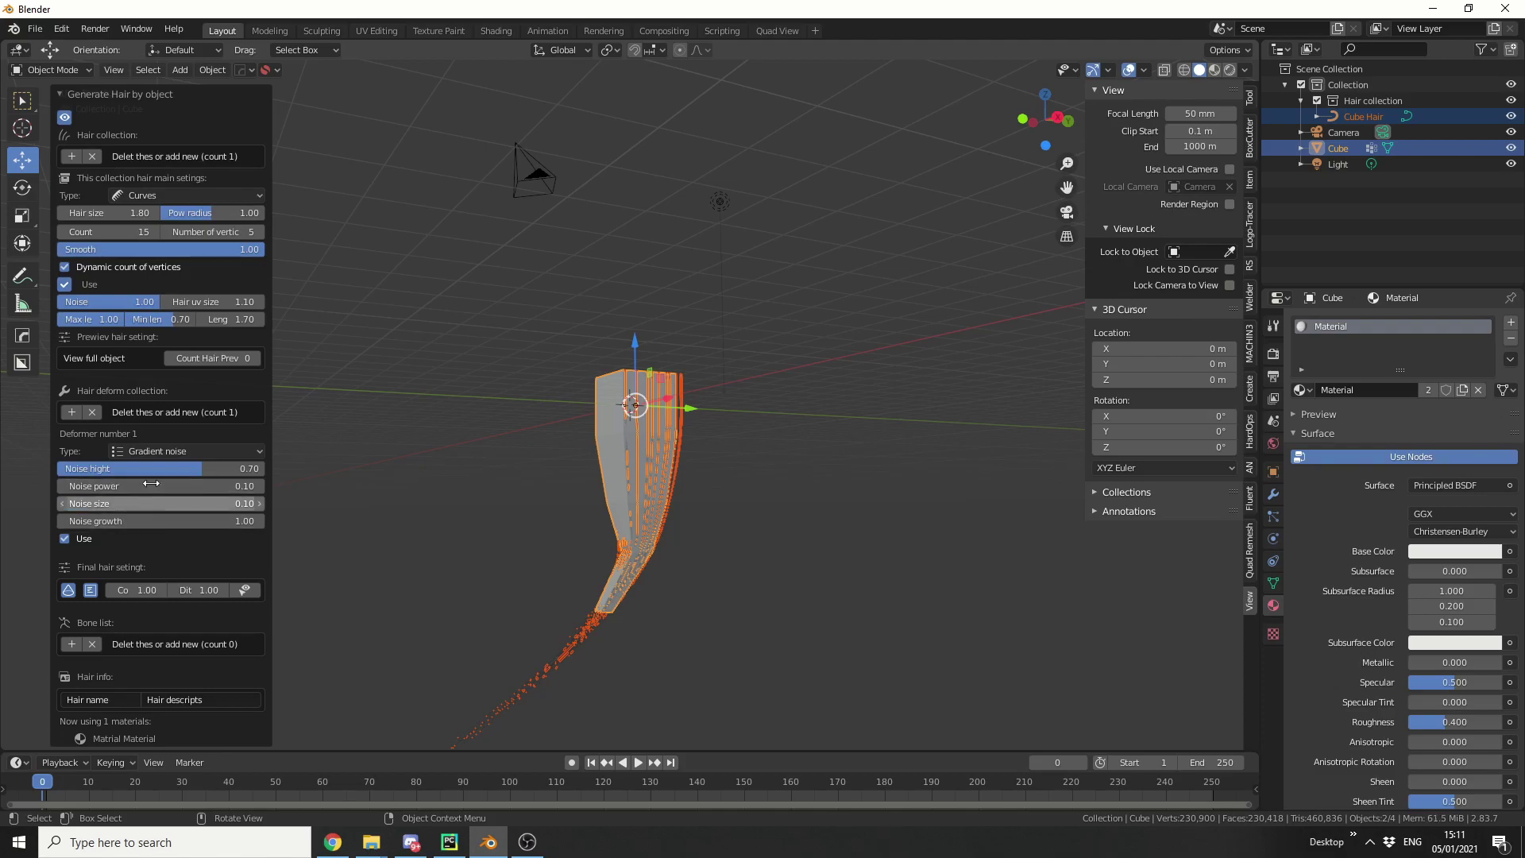
{"action": "left_click", "coordinate": [193, 451]}
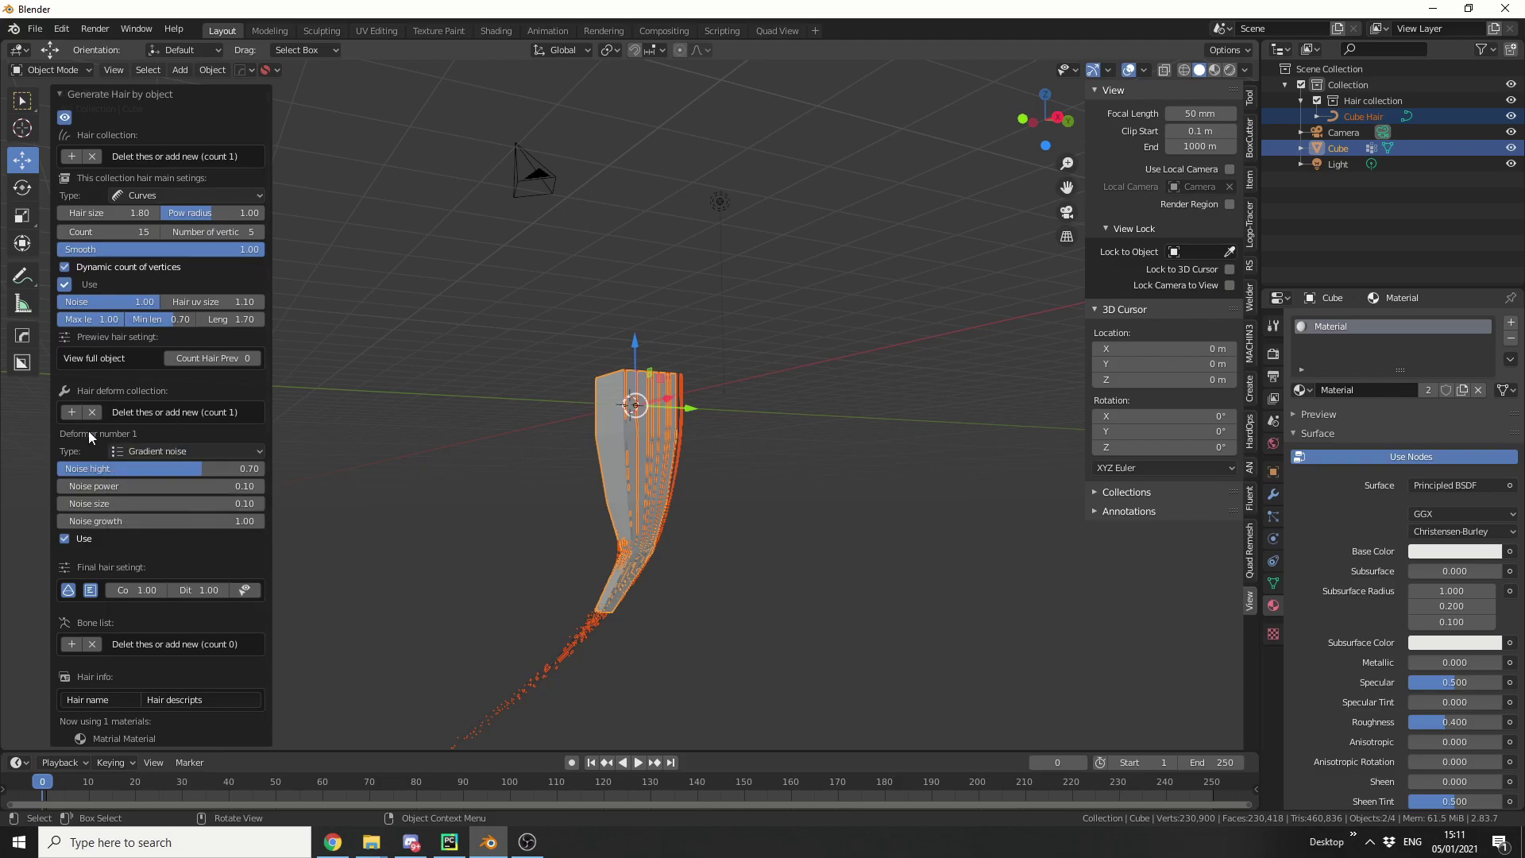
{"action": "left_click_drag", "start_coordinate": [141, 486], "coordinate": [289, 480]}
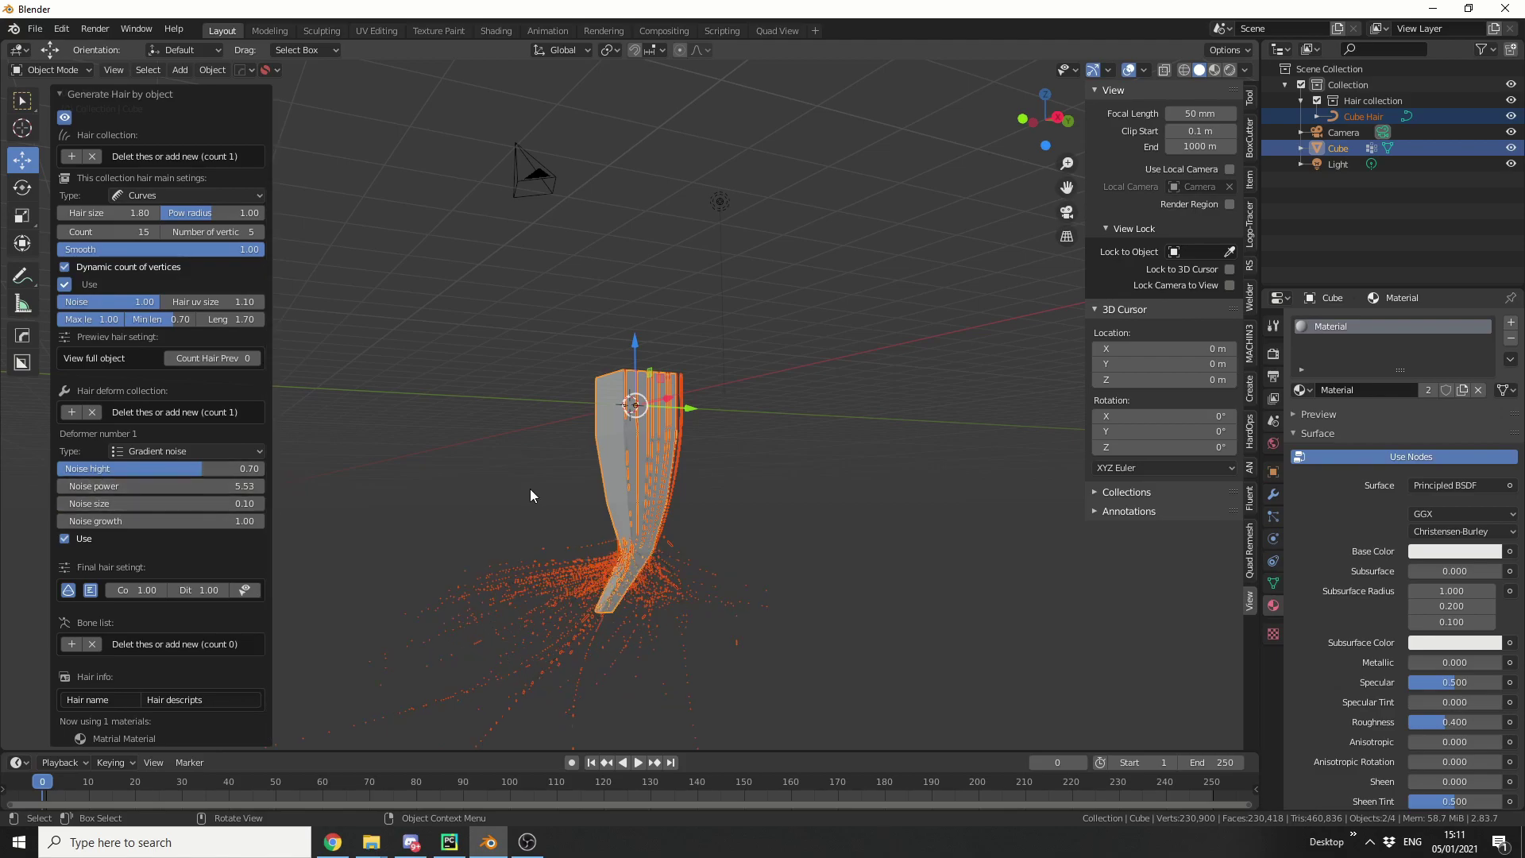
{"action": "middle_click_drag", "start_coordinate": [531, 496], "coordinate": [810, 578]}
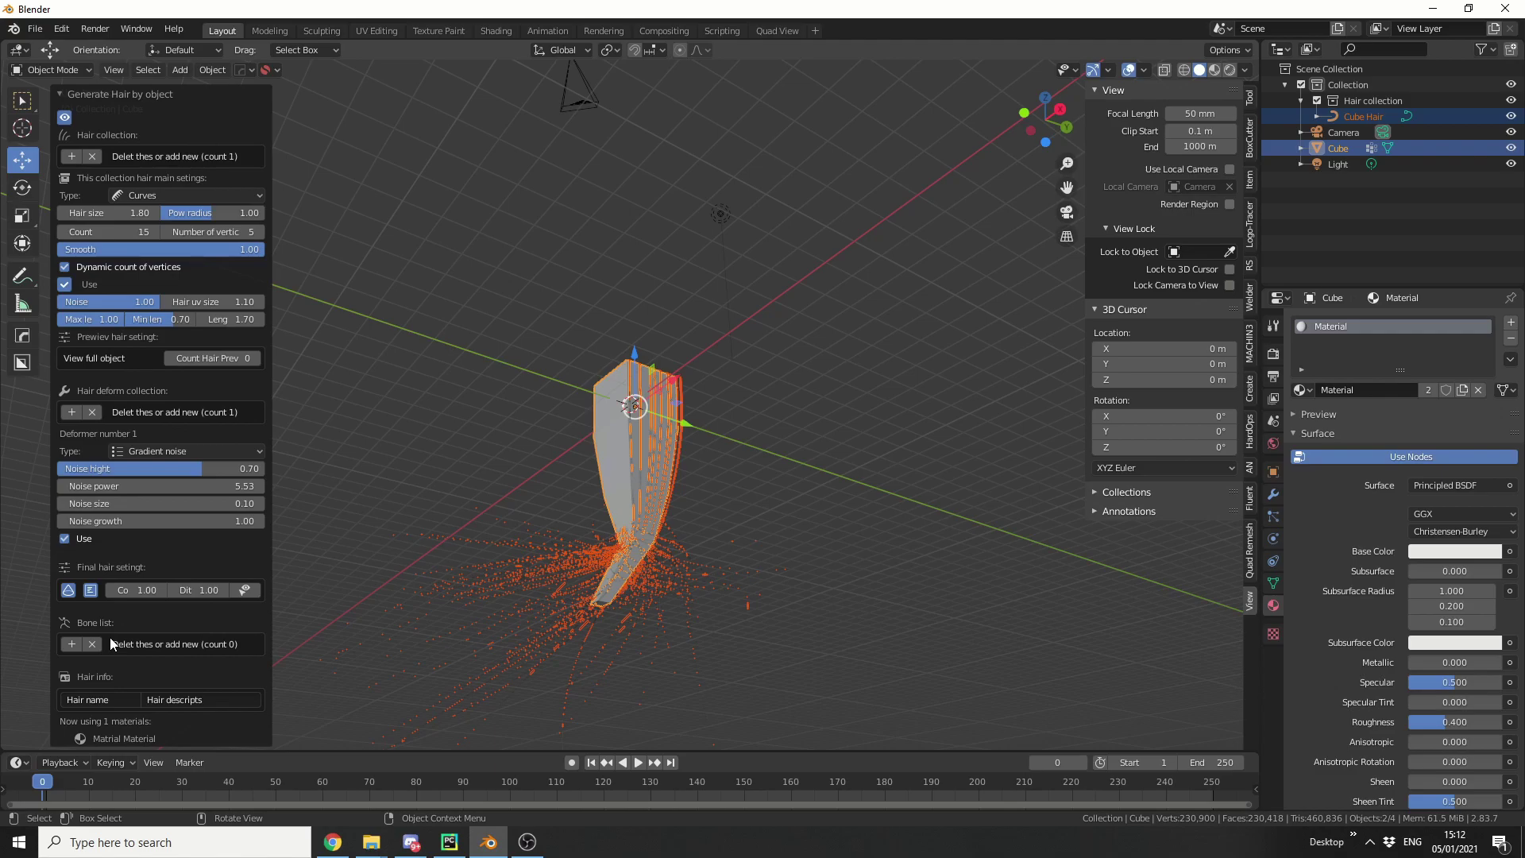
Finalize the generated curve hair and hide the Cube guide mesh to inspect the strands.
{"action": "scroll", "coordinate": [259, 537], "scroll_direction": "down", "scroll_amount": 2}
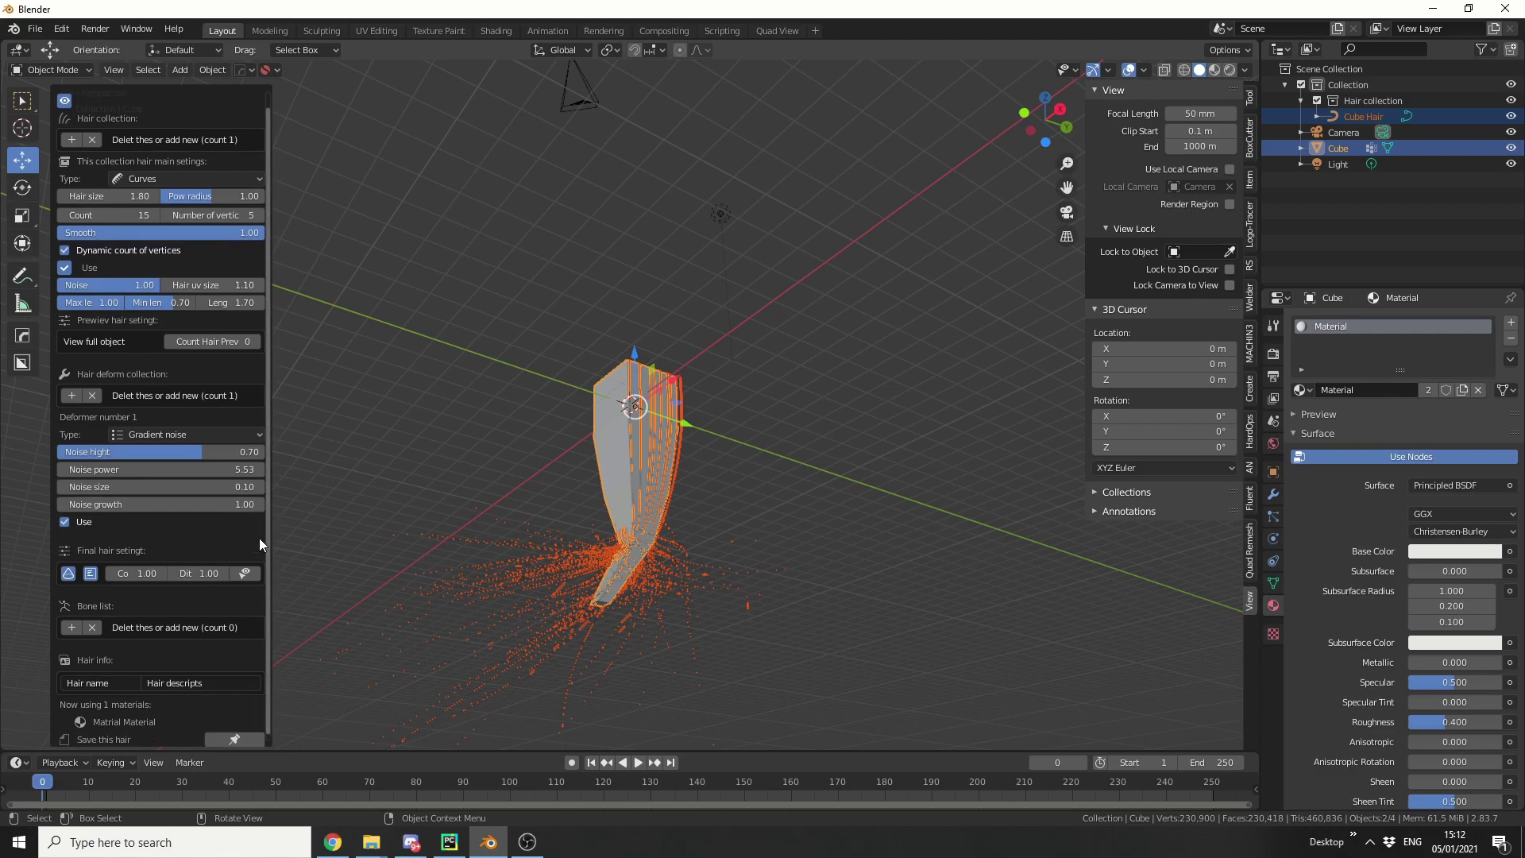
{"action": "left_click", "coordinate": [216, 734]}
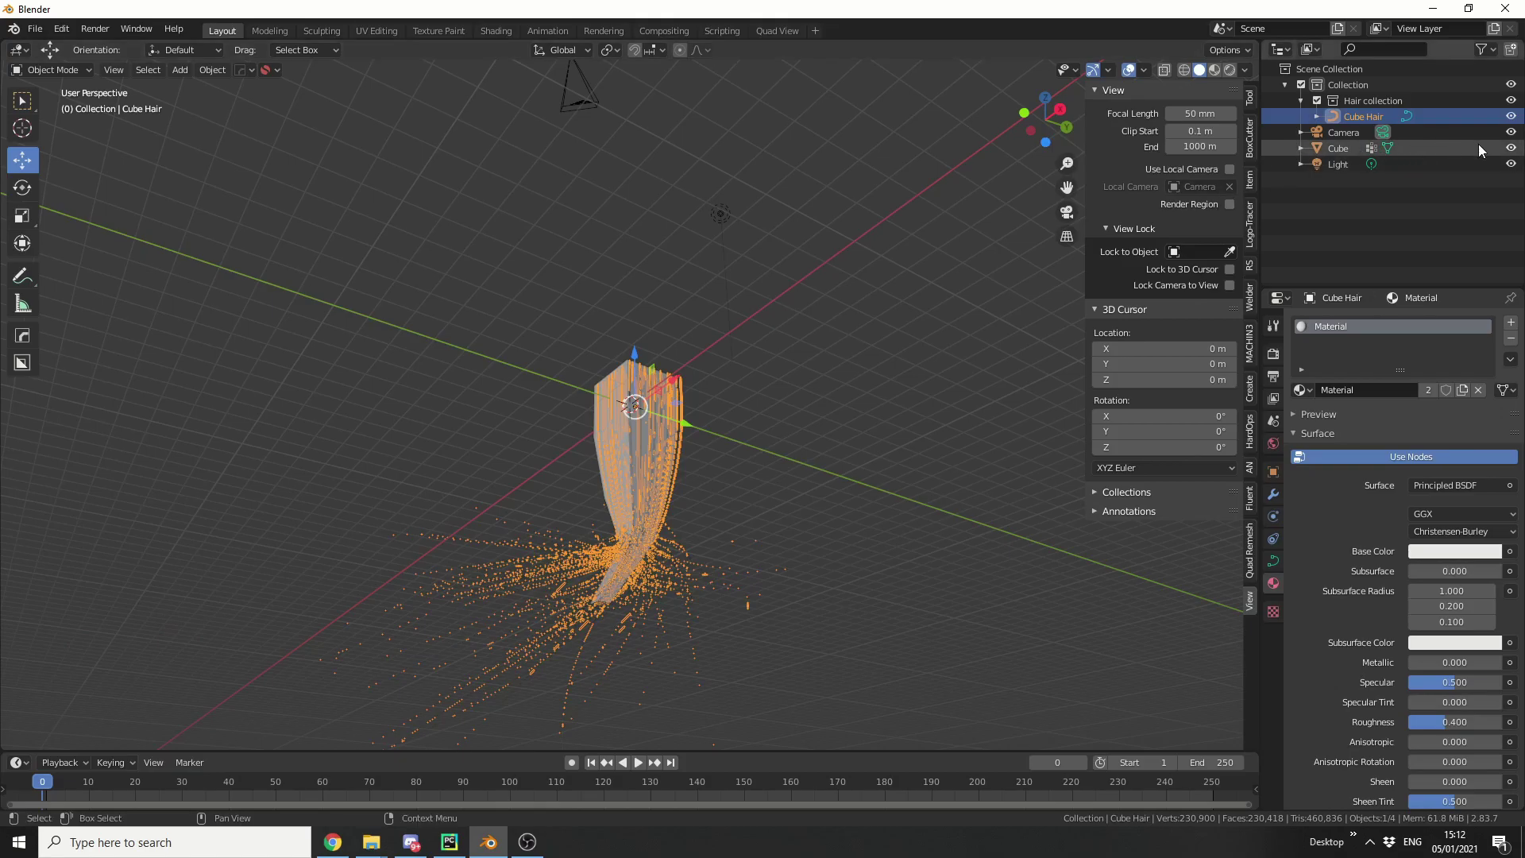
{"action": "left_click", "coordinate": [1510, 147]}
{"action": "scroll", "coordinate": [915, 507], "scroll_direction": "up", "scroll_amount": 6}
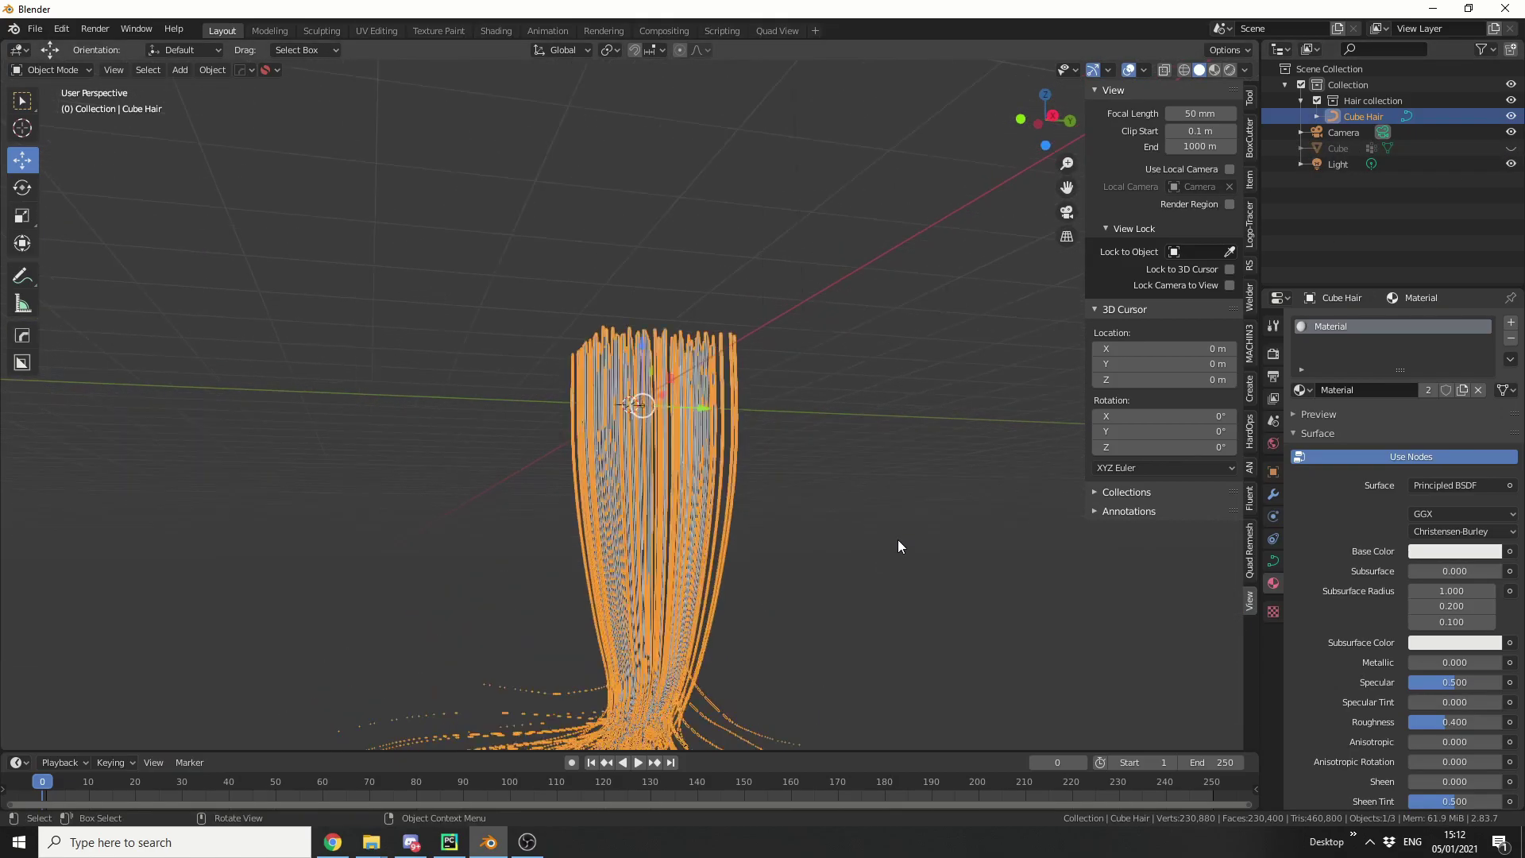
{"action": "middle_click_drag", "start_coordinate": [898, 540], "coordinate": [1051, 512]}
{"action": "scroll", "coordinate": [1007, 514], "scroll_direction": "down", "scroll_amount": 4}
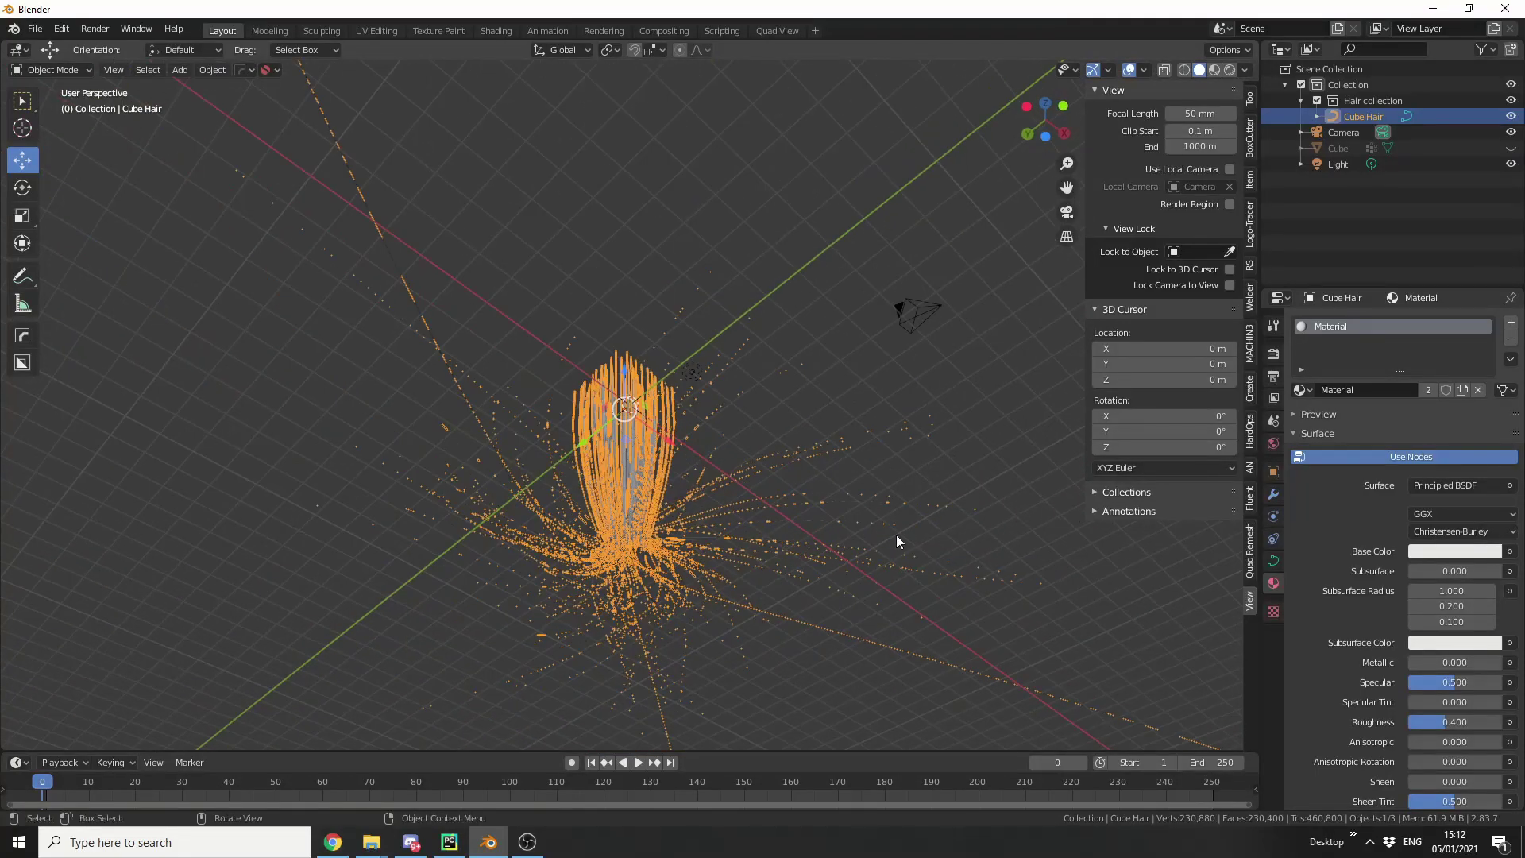
{"action": "mouse_move", "coordinate": [896, 540]}
{"action": "middle_mouse_down"}
{"action": "mouse_move", "coordinate": [926, 598]}
{"action": "mouse_move", "coordinate": [917, 650]}
{"action": "mouse_move", "coordinate": [912, 632]}
{"action": "mouse_move", "coordinate": [894, 642]}
{"action": "mouse_move", "coordinate": [890, 556]}
{"action": "middle_mouse_up"}
Move the curve hair down about 6.91 m along Z and show the viewport in Material Preview shading.
{"action": "left_click_drag", "start_coordinate": [633, 354], "coordinate": [588, 565]}
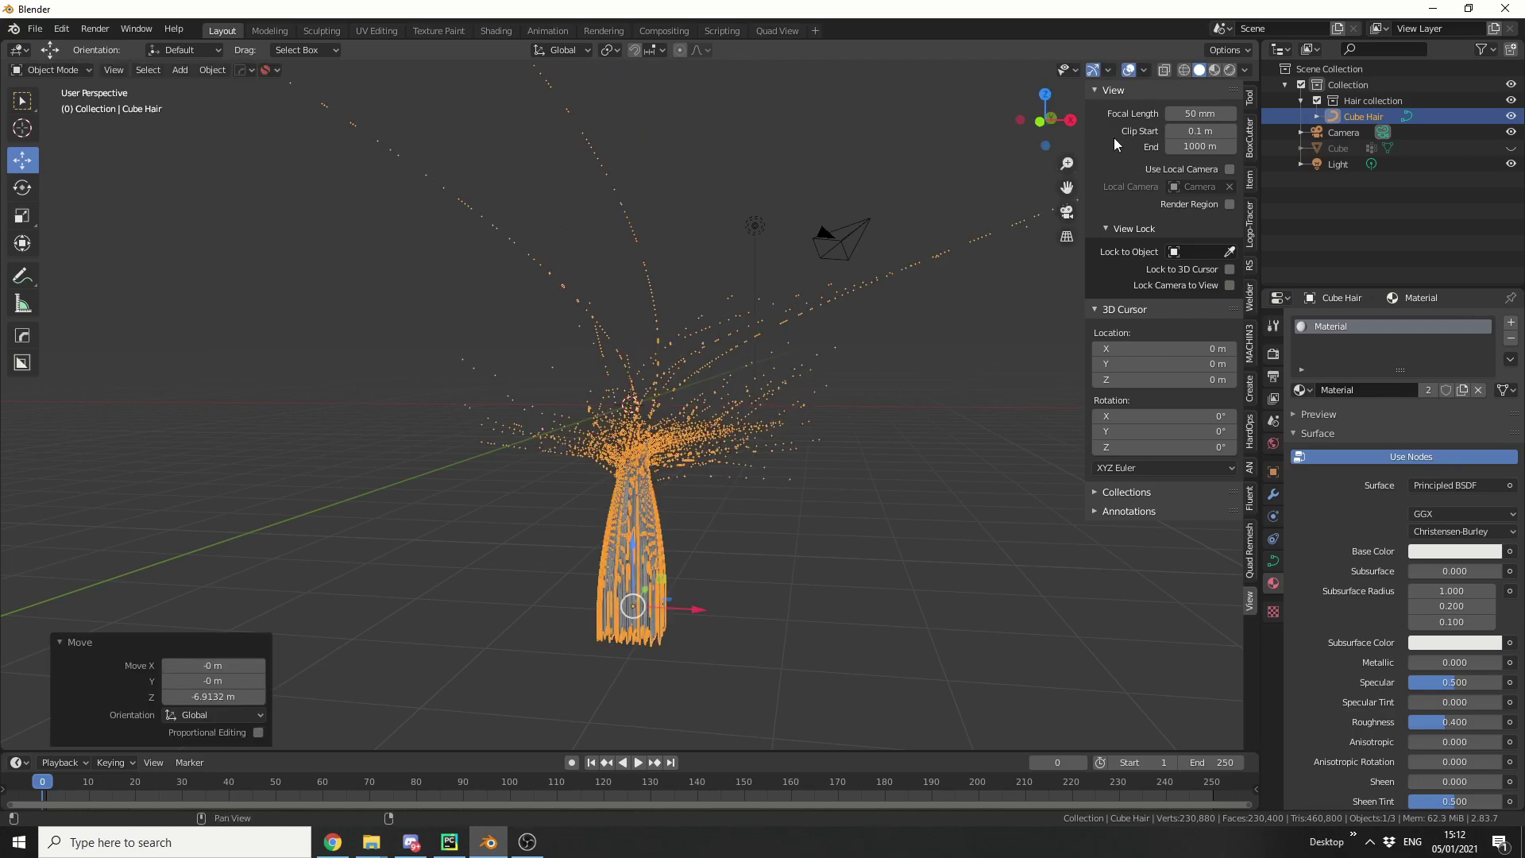
{"action": "left_click", "coordinate": [1214, 71]}
{"action": "scroll", "coordinate": [739, 673], "scroll_direction": "up", "scroll_amount": 4}
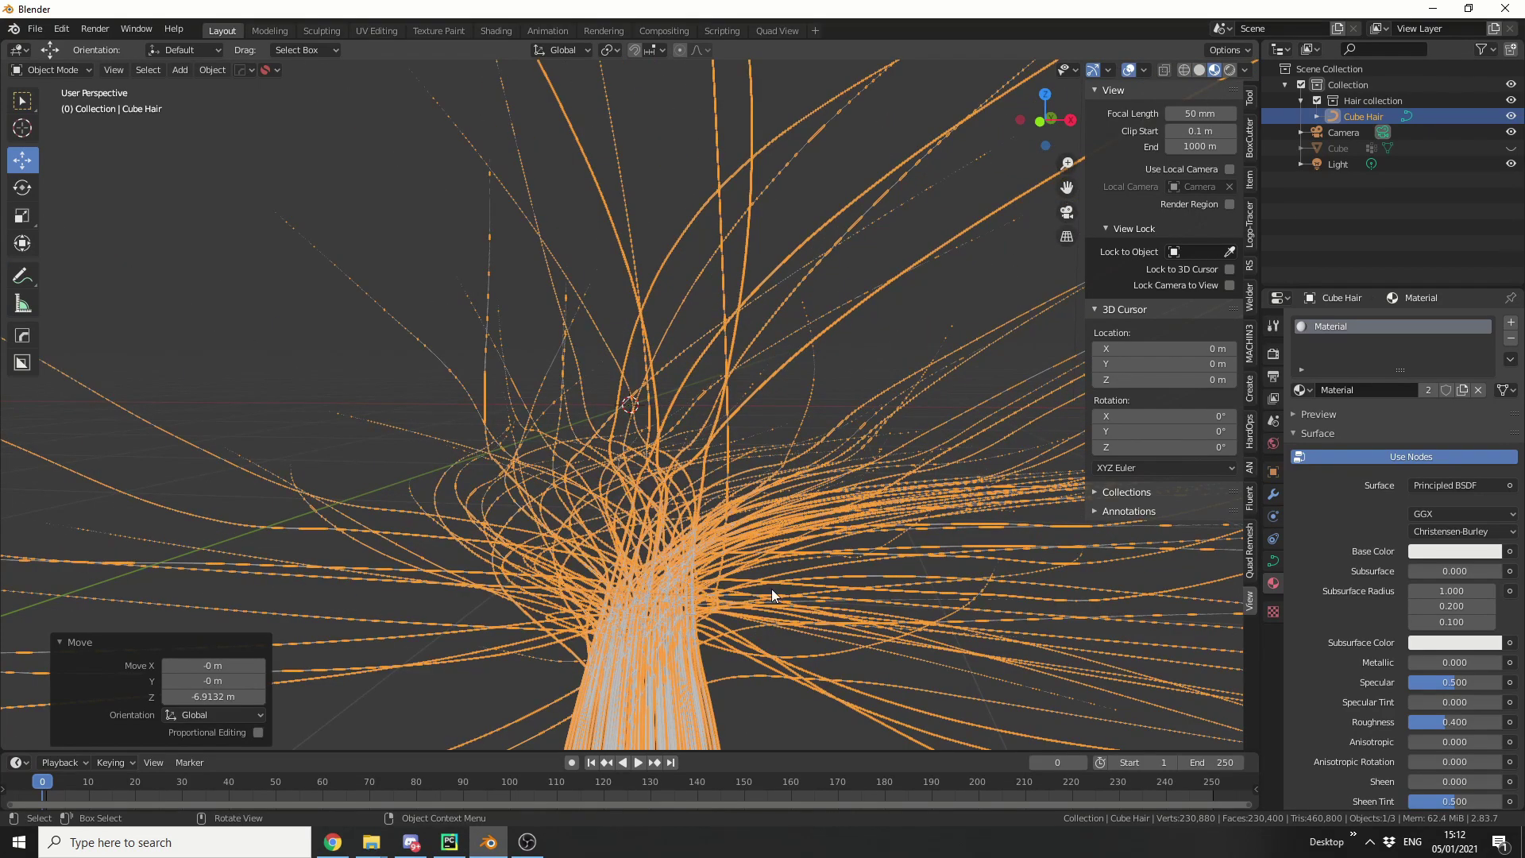
{"action": "scroll", "coordinate": [771, 589], "scroll_direction": "down", "scroll_amount": 4}
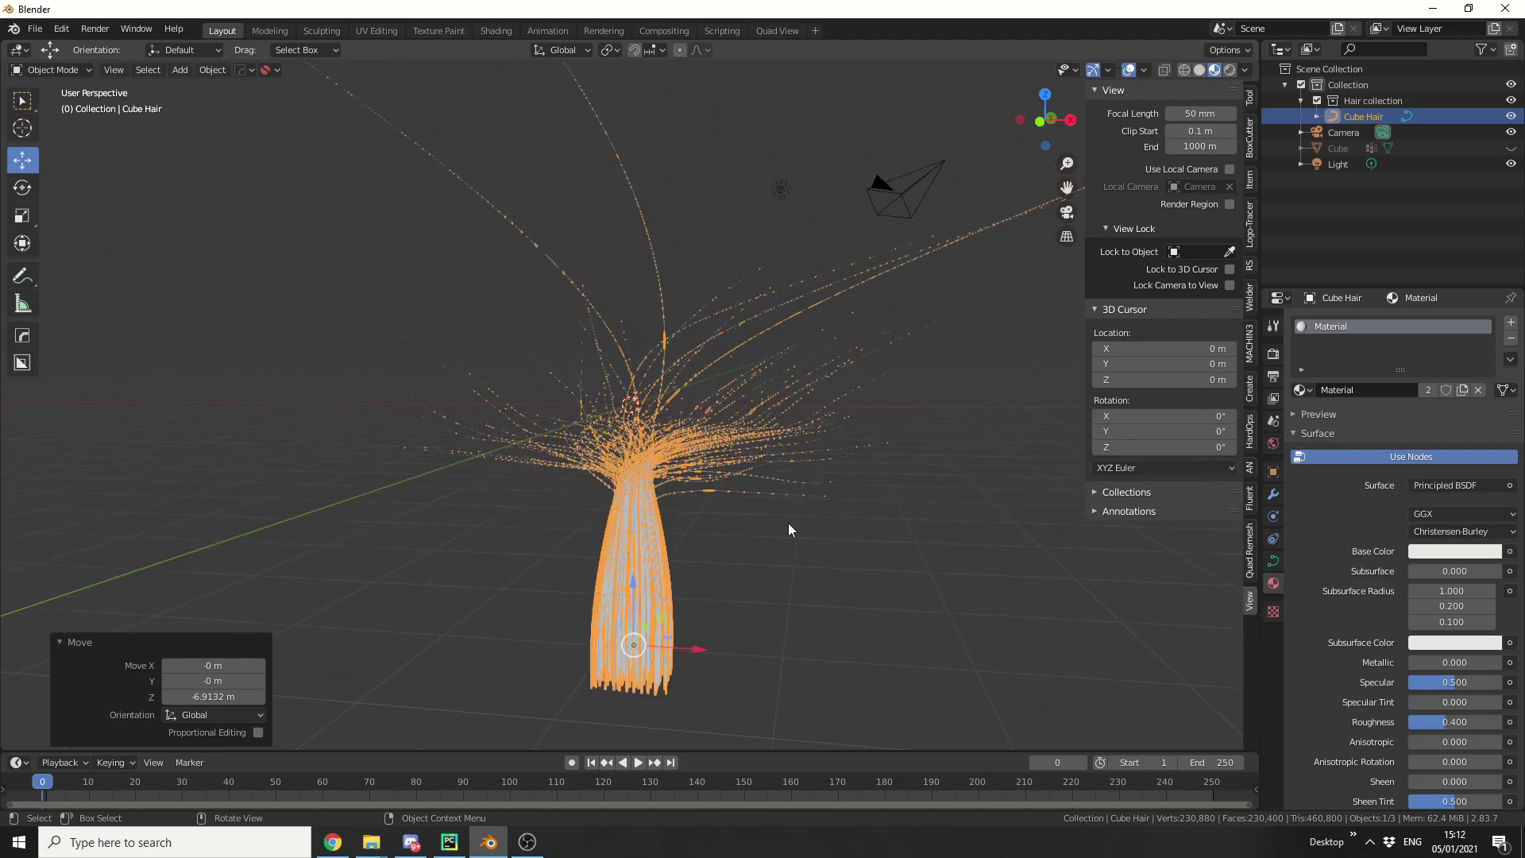
Set the bevel depth of the Cube Hair curve to 0.09 m.
{"action": "left_click", "coordinate": [1274, 562]}
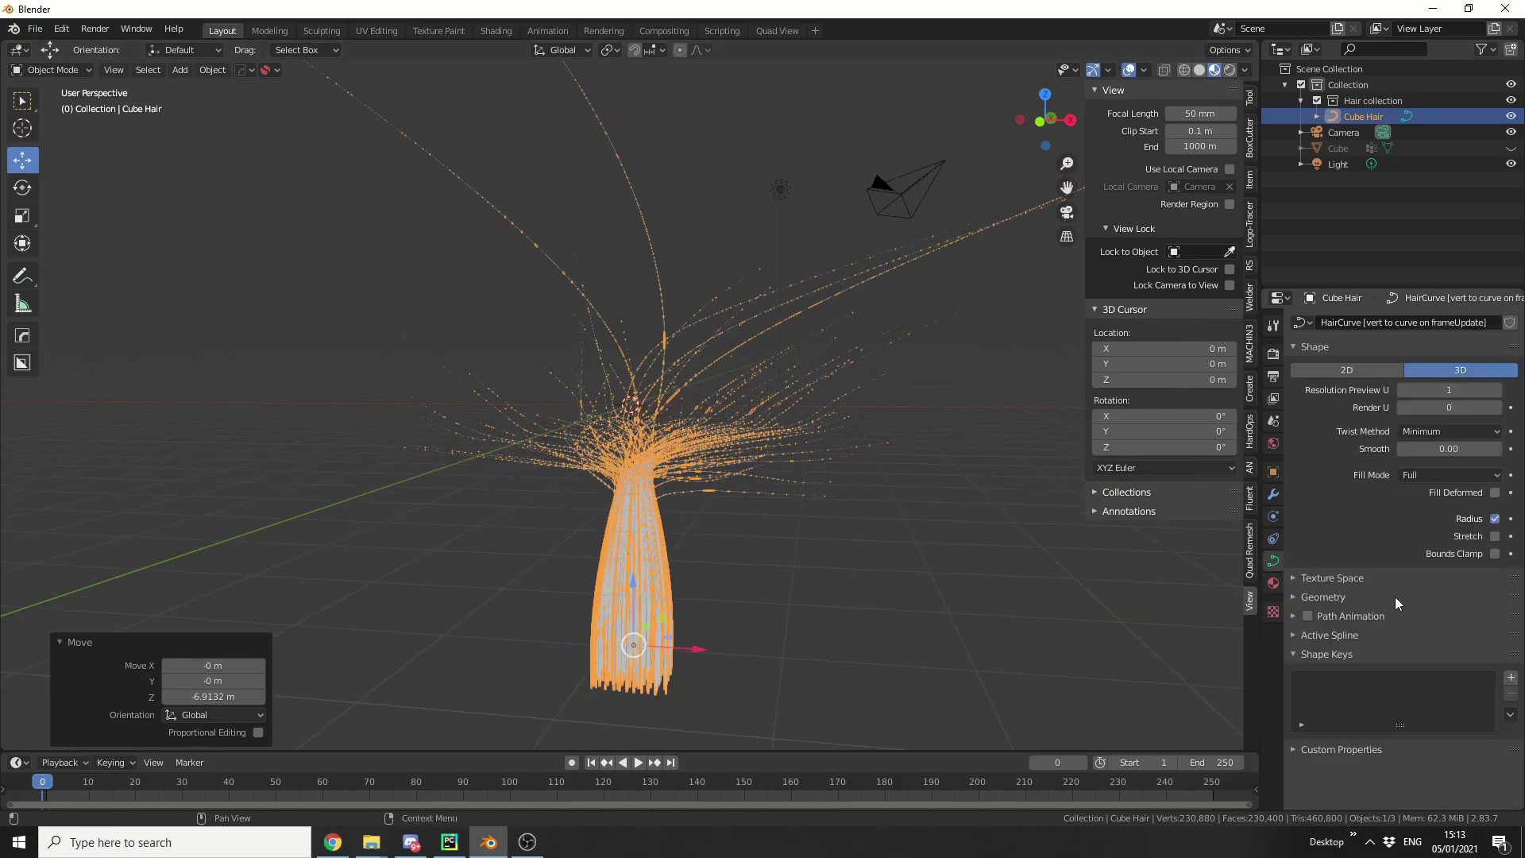
{"action": "left_click", "coordinate": [1355, 598]}
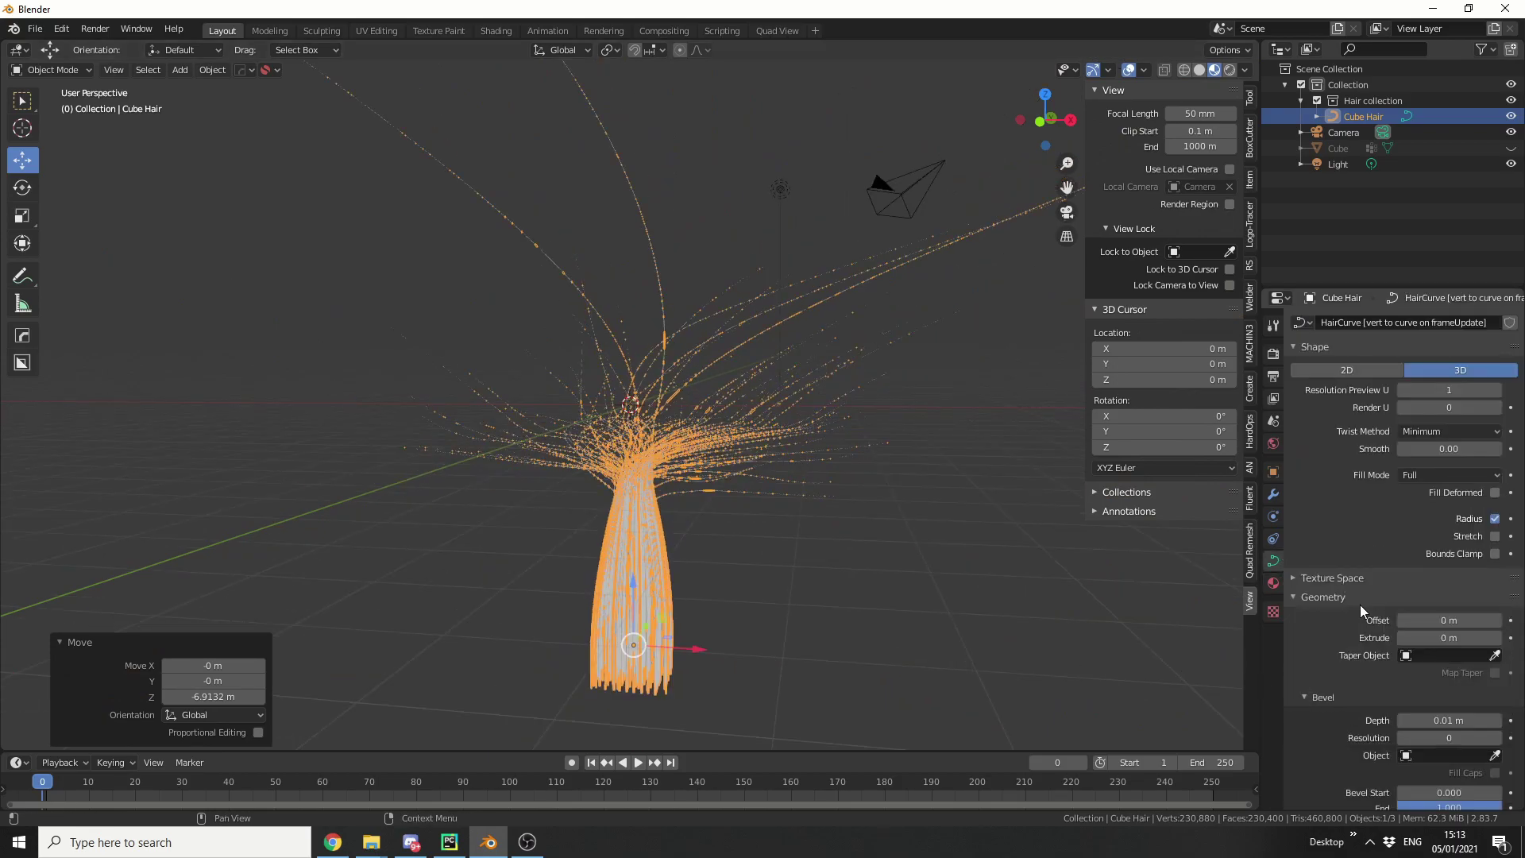
{"action": "scroll", "coordinate": [1381, 622], "scroll_direction": "down", "scroll_amount": 3}
{"action": "mouse_move", "coordinate": [1404, 625]}
{"action": "left_mouse_down"}
{"action": "mouse_move", "coordinate": [1441, 625]}
{"action": "mouse_move", "coordinate": [1428, 625]}
{"action": "left_mouse_up"}
{"action": "left_click", "coordinate": [955, 524]}
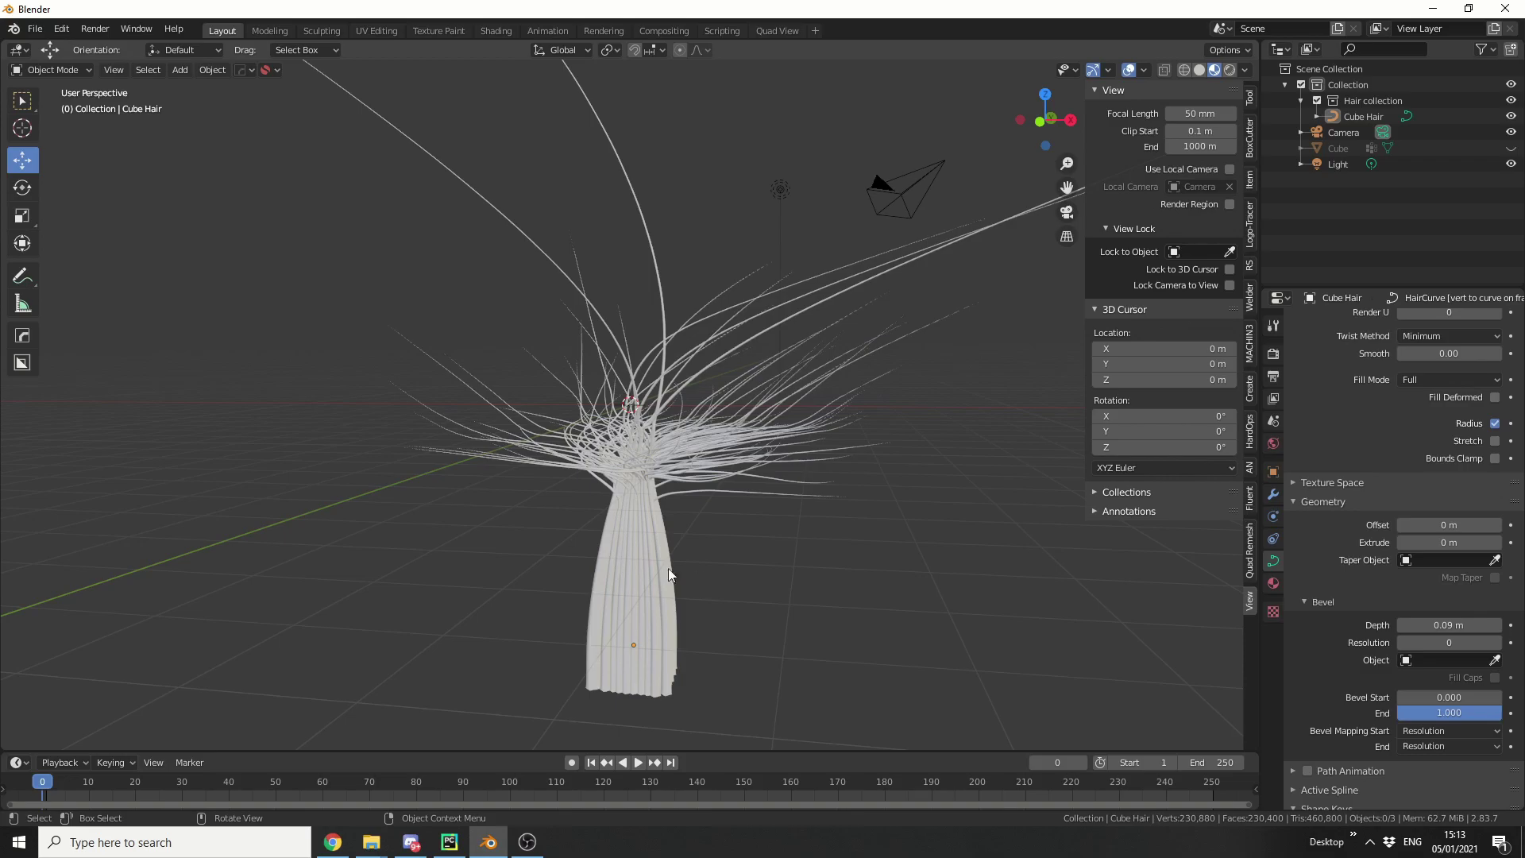
Delete the Cube Hair object and add a Bezier curve at the world origin.
{"action": "left_click", "coordinate": [626, 553]}
{"action": "key", "text": "Delete"}
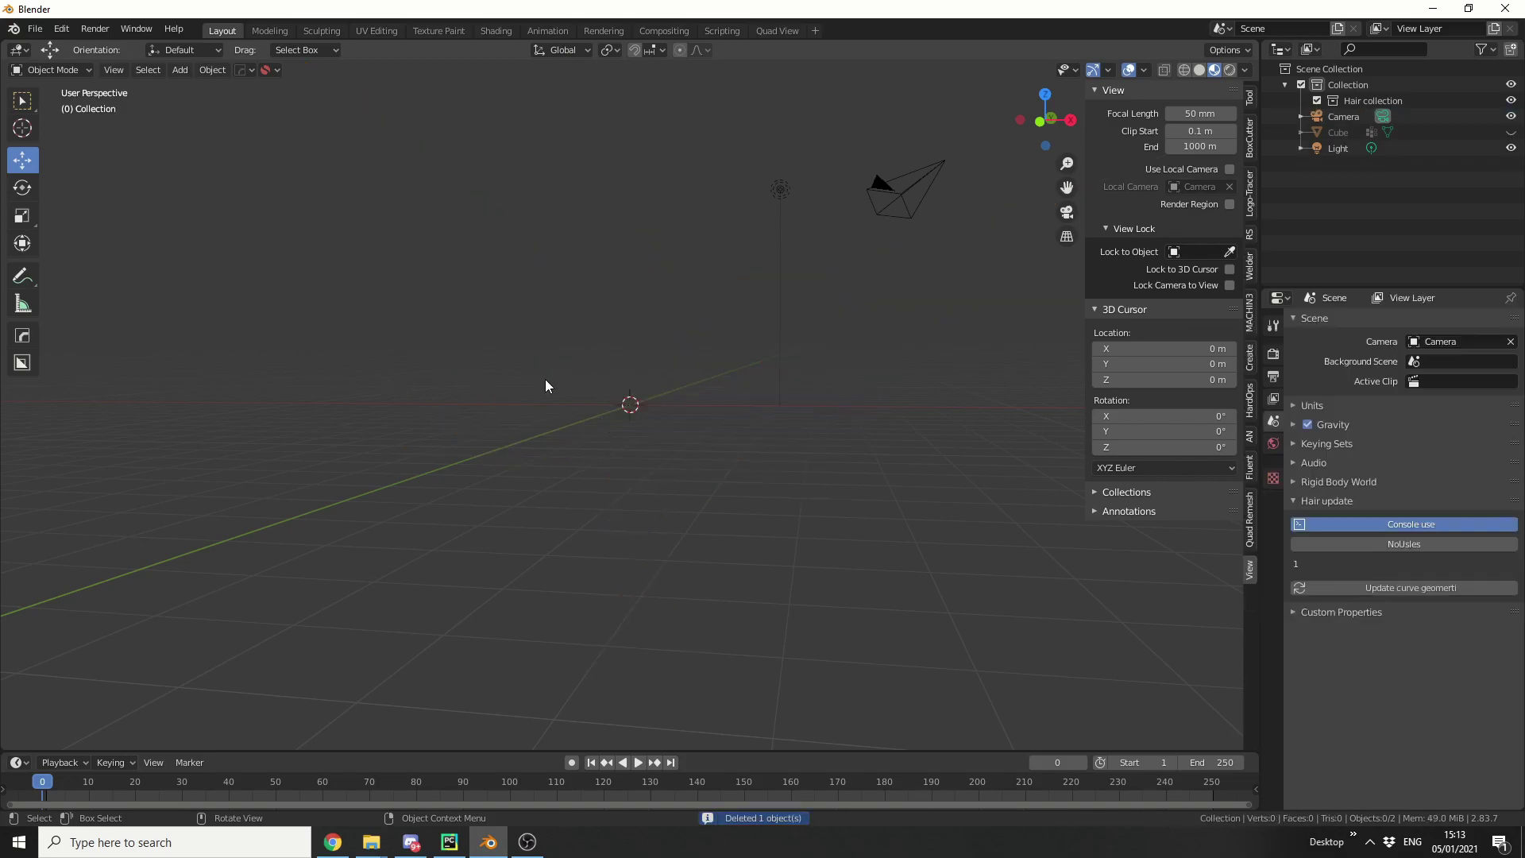
{"action": "left_click", "coordinate": [181, 70]}
{"action": "mouse_move", "coordinate": [183, 103]}
{"action": "left_click", "coordinate": [340, 107]}
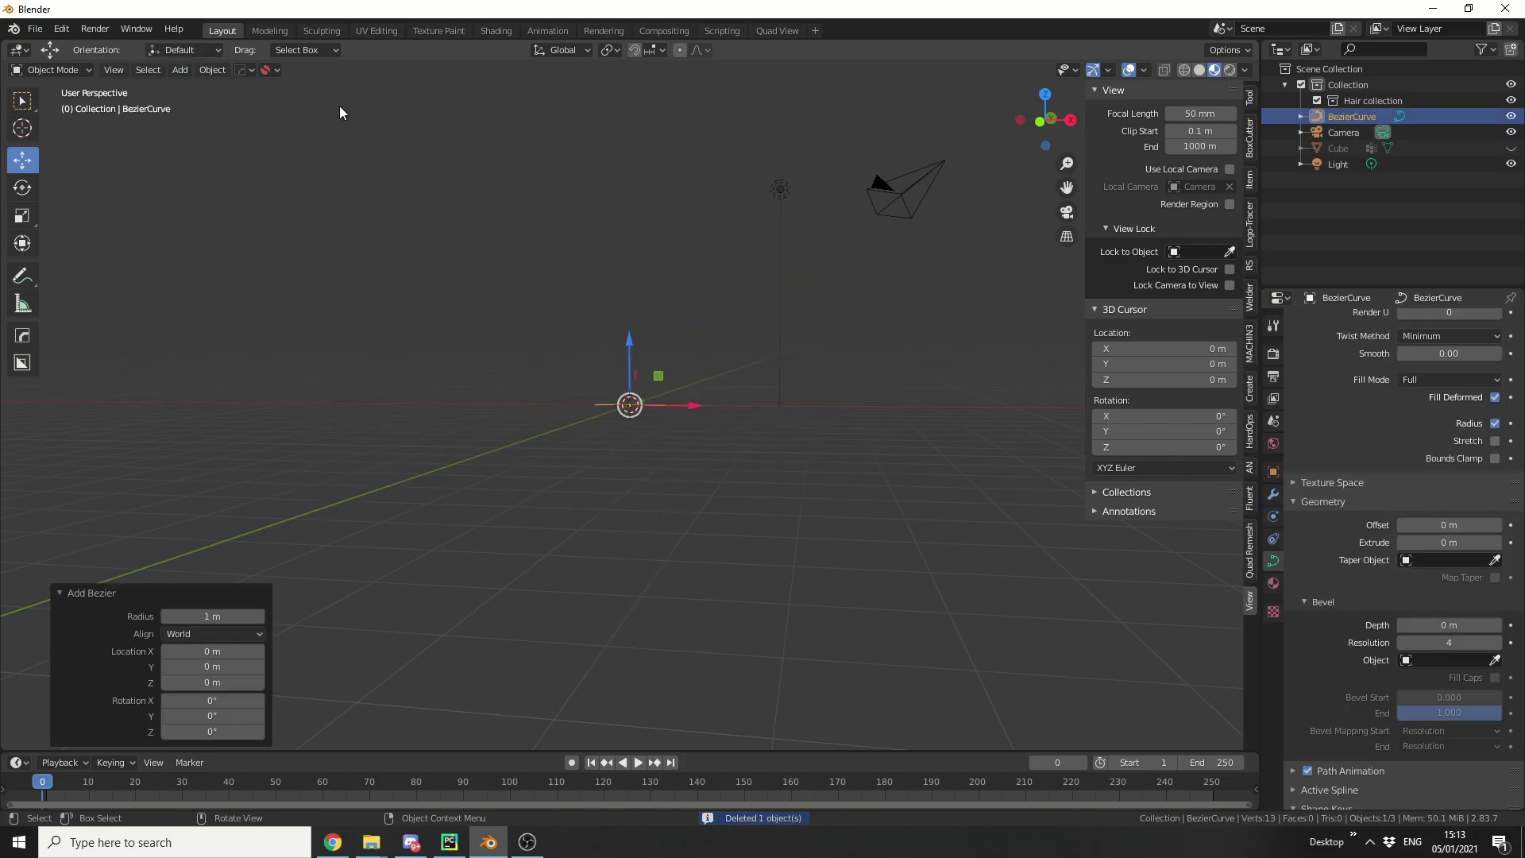
{"action": "middle_click_drag", "start_coordinate": [717, 412], "coordinate": [731, 489]}
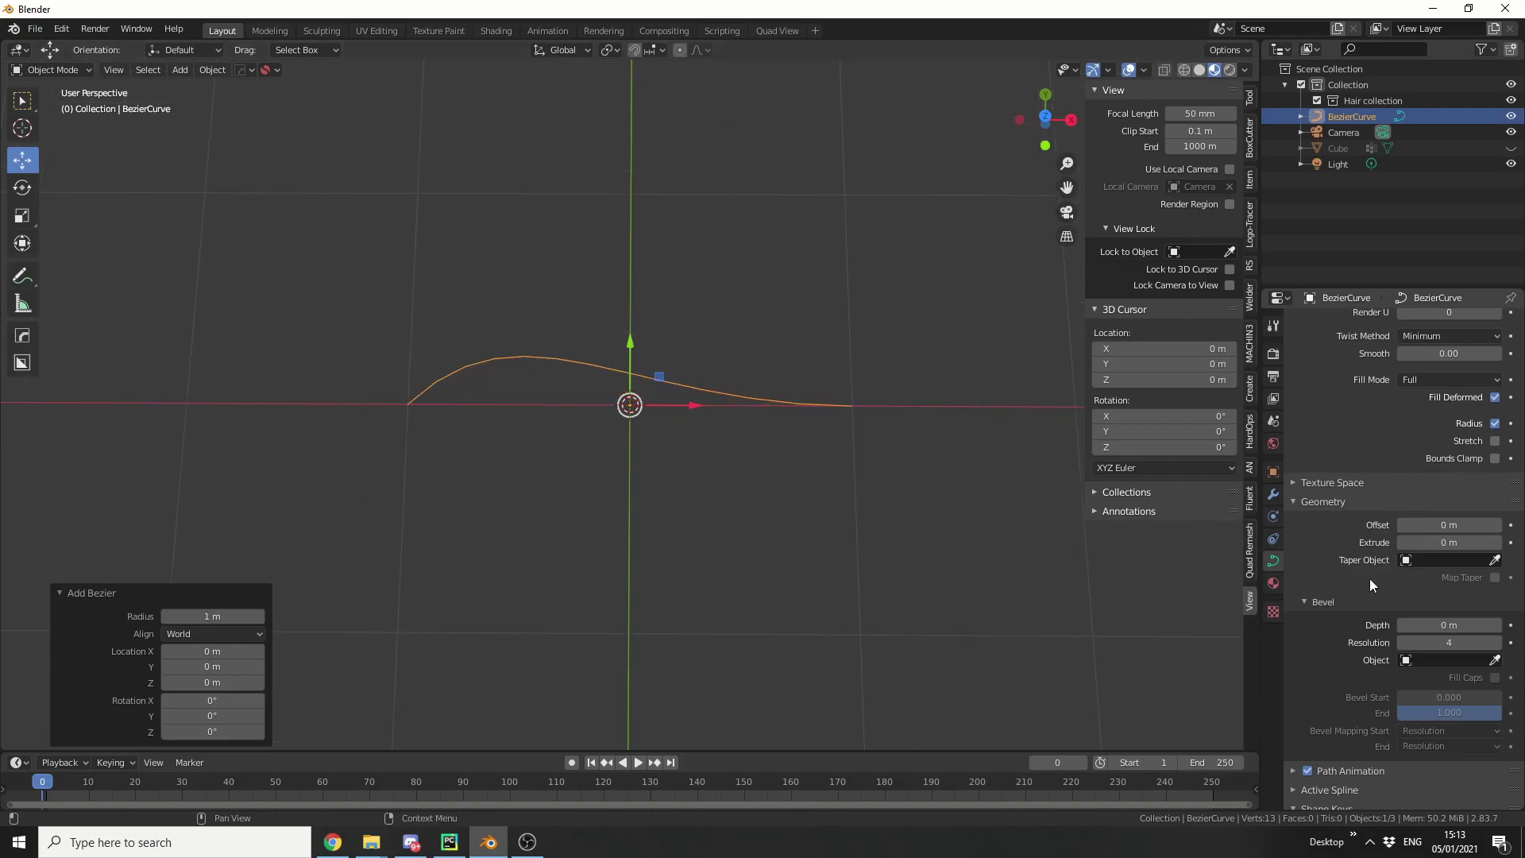
Give the Bezier curve a bevel depth of 0.09 m and resolution 0, and return the viewport to solid shading.
{"action": "left_click_drag", "start_coordinate": [1448, 626], "coordinate": [1482, 625]}
{"action": "middle_click_drag", "start_coordinate": [786, 445], "coordinate": [812, 465]}
{"action": "left_click_drag", "start_coordinate": [1448, 642], "coordinate": [1418, 642]}
{"action": "middle_click_drag", "start_coordinate": [763, 509], "coordinate": [1161, 102]}
{"action": "left_click", "coordinate": [1200, 70]}
{"action": "scroll", "coordinate": [674, 487], "scroll_direction": "up", "scroll_amount": 2}
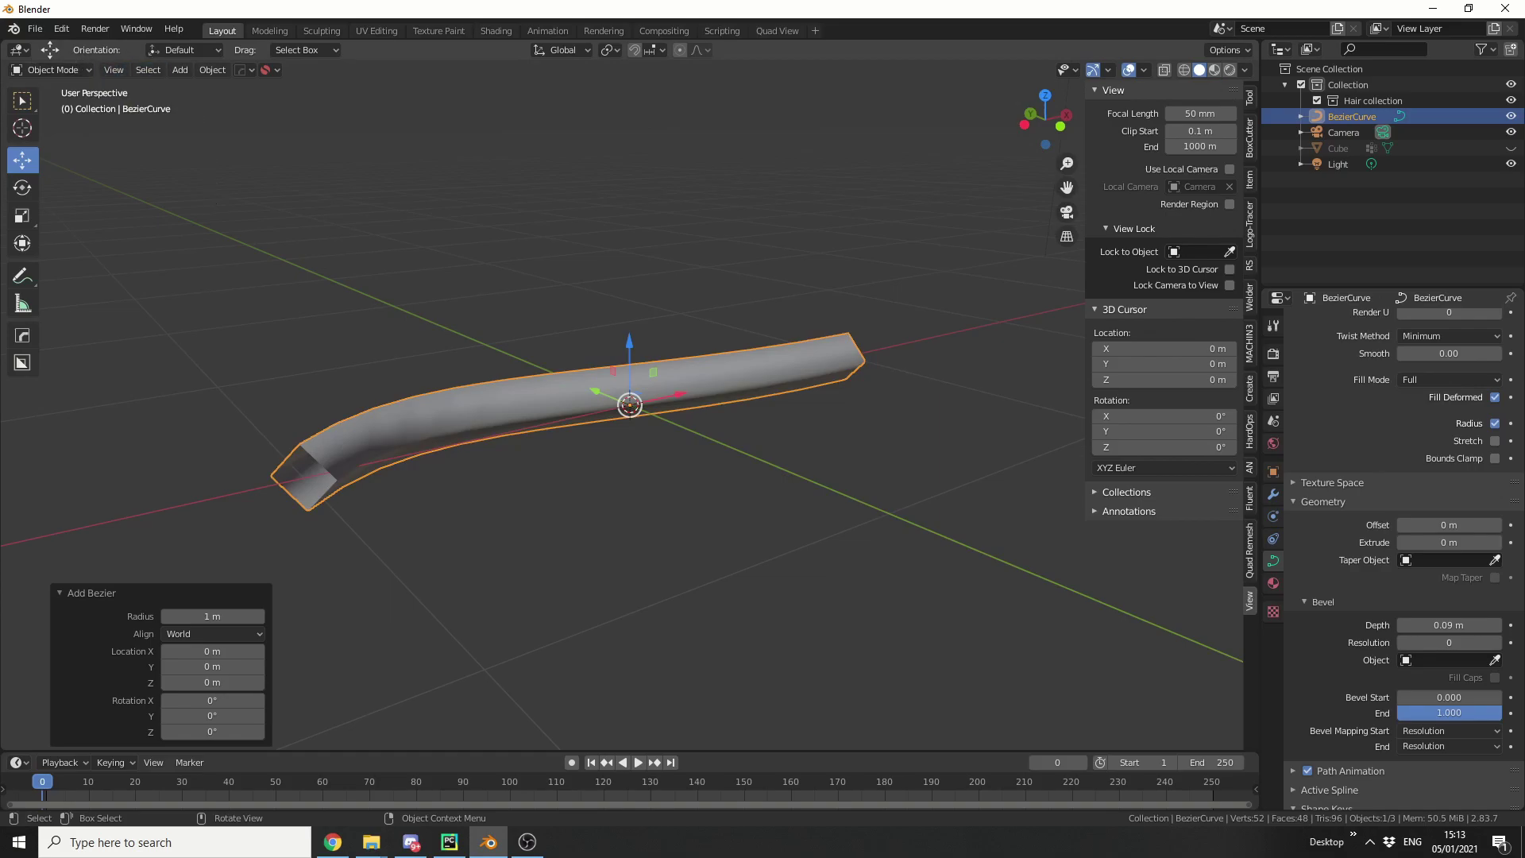
Convert the beveled Bezier curve to a mesh.
{"action": "left_click", "coordinate": [220, 72]}
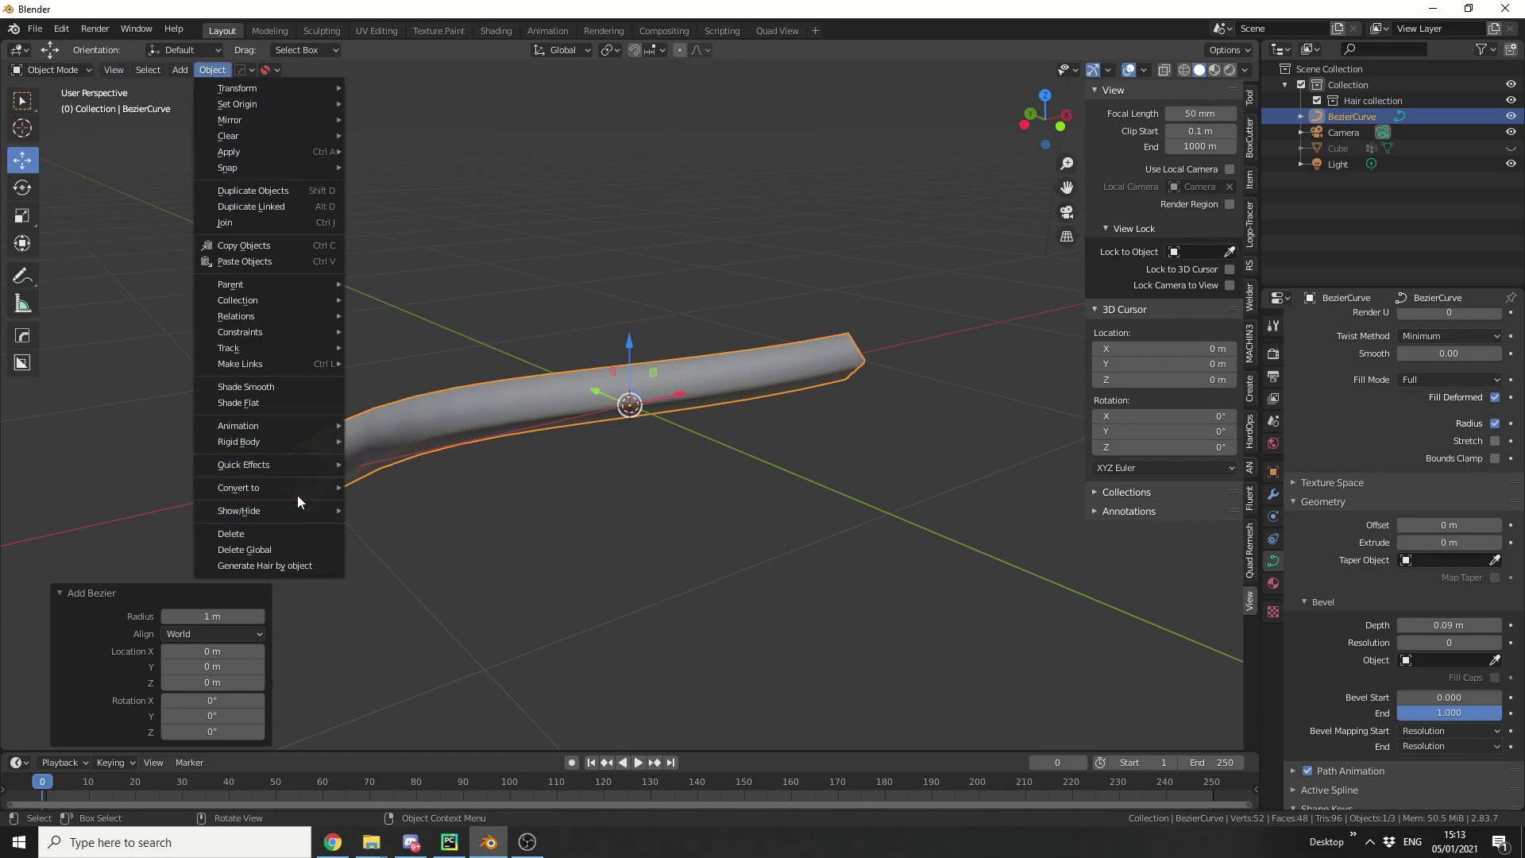
{"action": "mouse_move", "coordinate": [303, 491]}
{"action": "left_click", "coordinate": [398, 505]}
{"action": "left_click", "coordinate": [416, 358]}
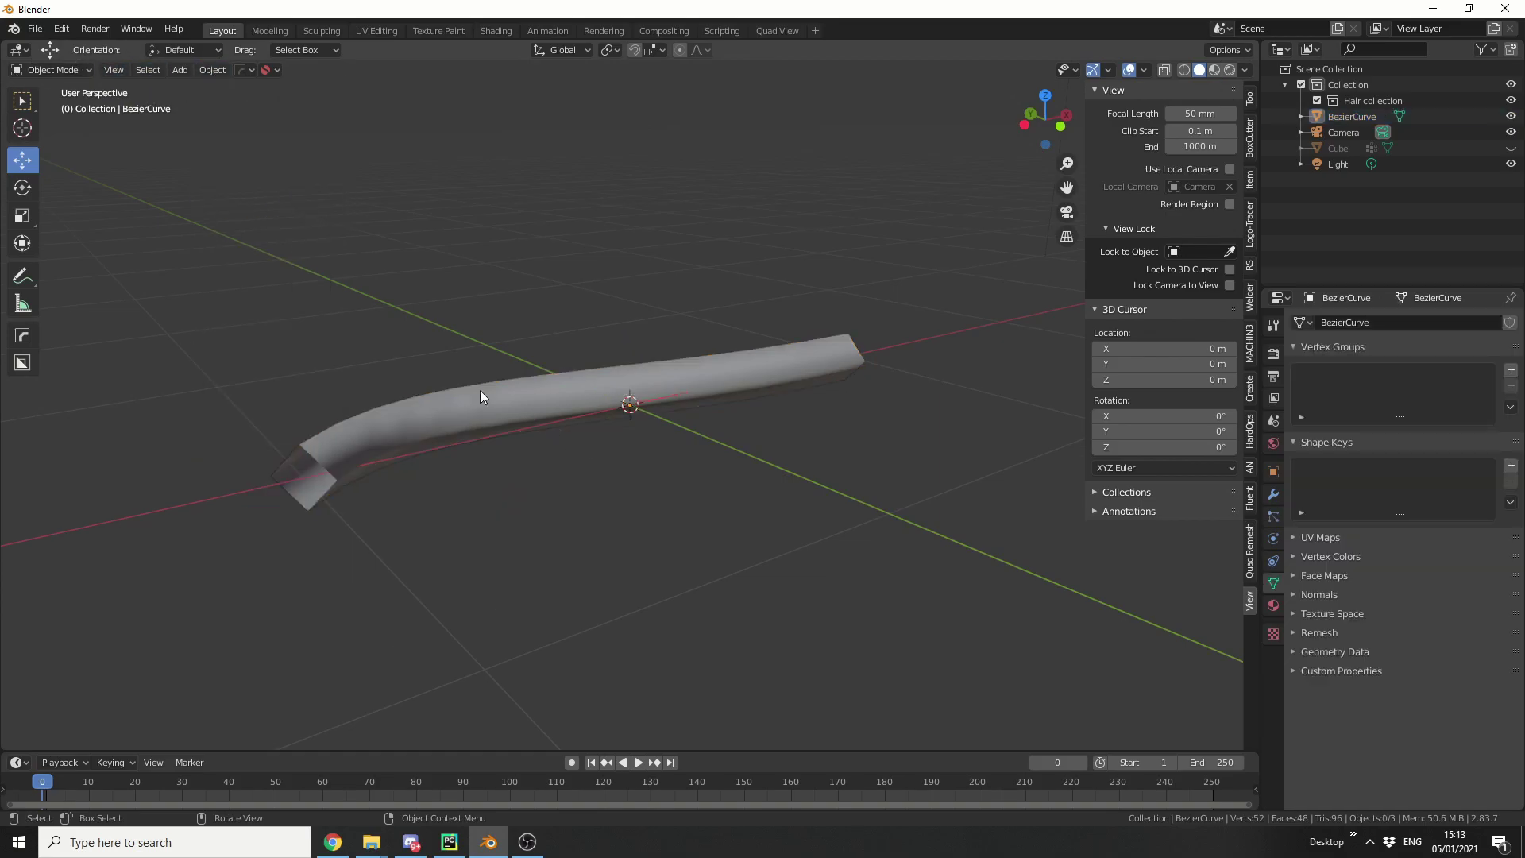
Close both open ends of the tube mesh by filling their edge loops with faces.
{"action": "key", "text": "Tab"}
{"action": "middle_click_drag", "start_coordinate": [320, 431], "coordinate": [368, 415]}
{"action": "scroll", "coordinate": [369, 417], "scroll_direction": "up", "scroll_amount": 3}
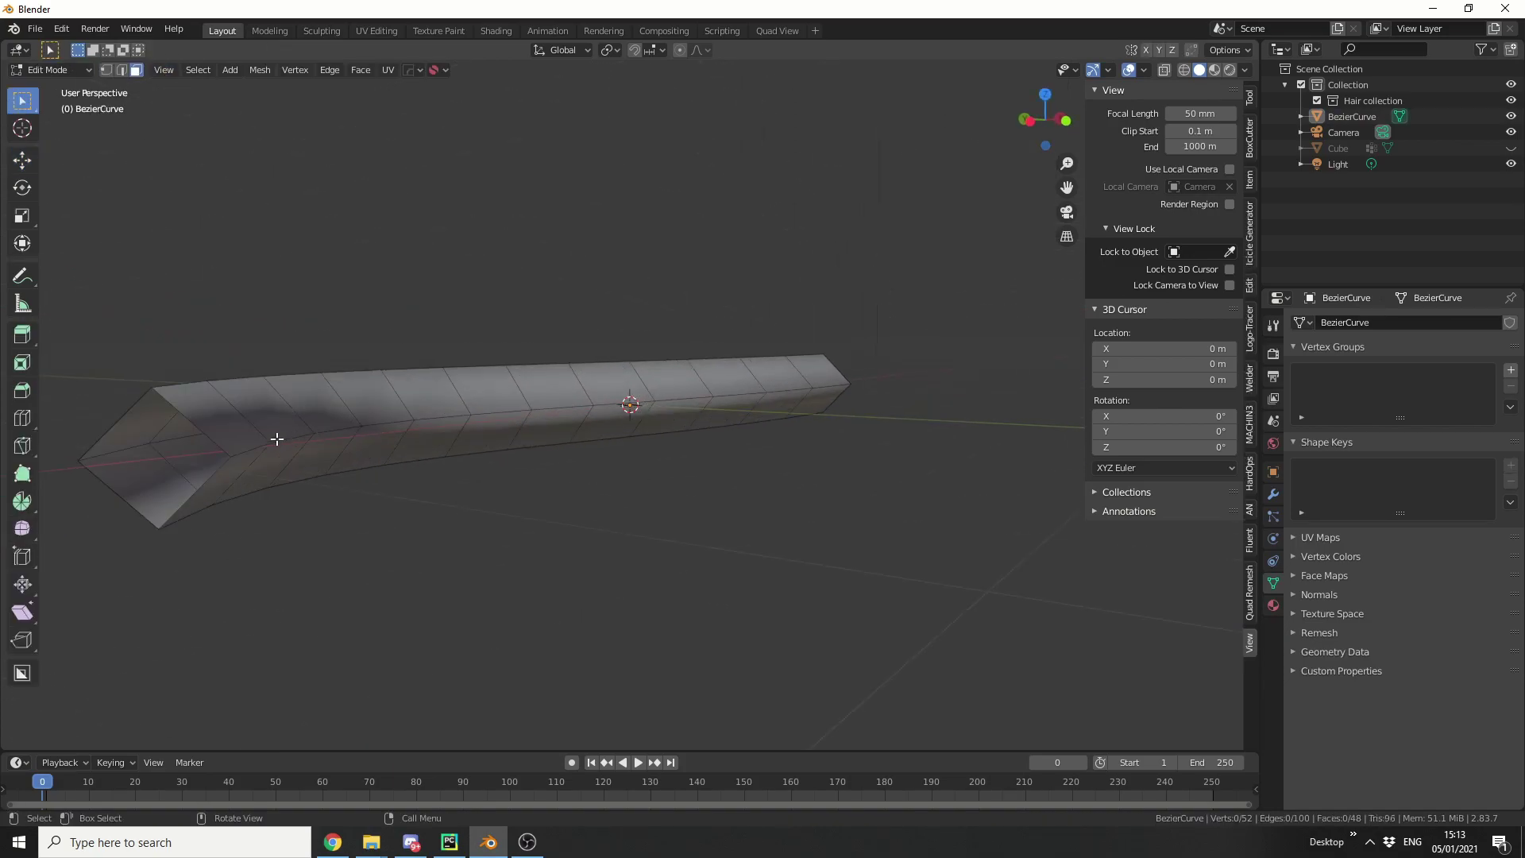
{"action": "key", "text": "2"}
{"action": "left_click", "coordinate": [195, 425], "text": "alt"}
{"action": "key", "text": "f"}
{"action": "middle_click_drag", "start_coordinate": [760, 596], "coordinate": [525, 597]}
{"action": "left_click", "coordinate": [928, 466], "text": "alt"}
{"action": "key", "text": "f"}
{"action": "middle_click_drag", "start_coordinate": [929, 466], "coordinate": [812, 605]}
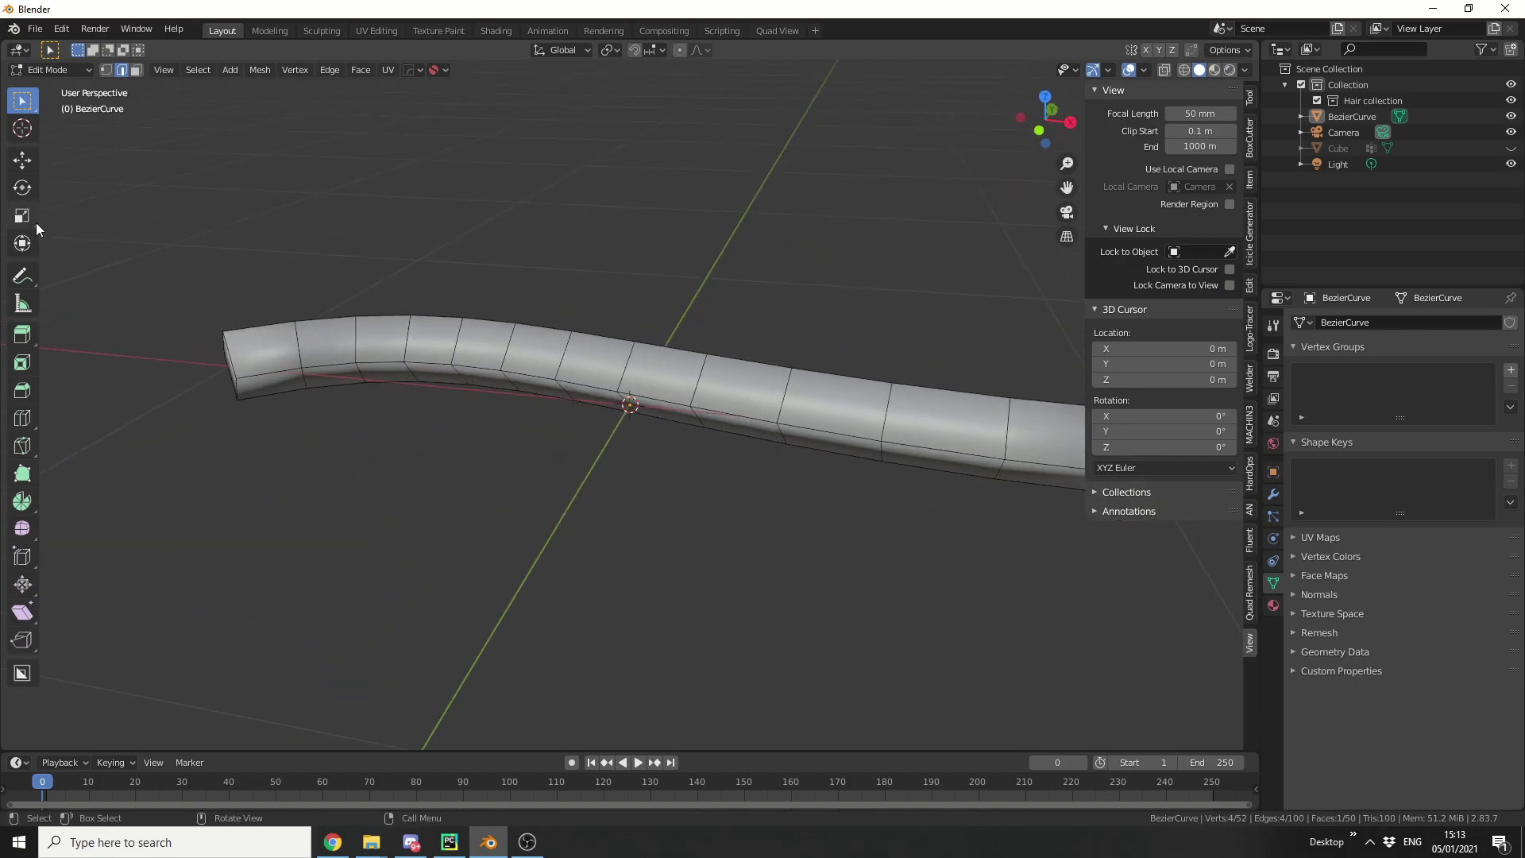
Rotate the whole tube mesh in Edit Mode so that it stands upright.
{"action": "left_click", "coordinate": [31, 195]}
{"action": "key", "text": "a"}
{"action": "left_click_drag", "start_coordinate": [548, 344], "coordinate": [477, 270]}
{"action": "left_click", "coordinate": [49, 70]}
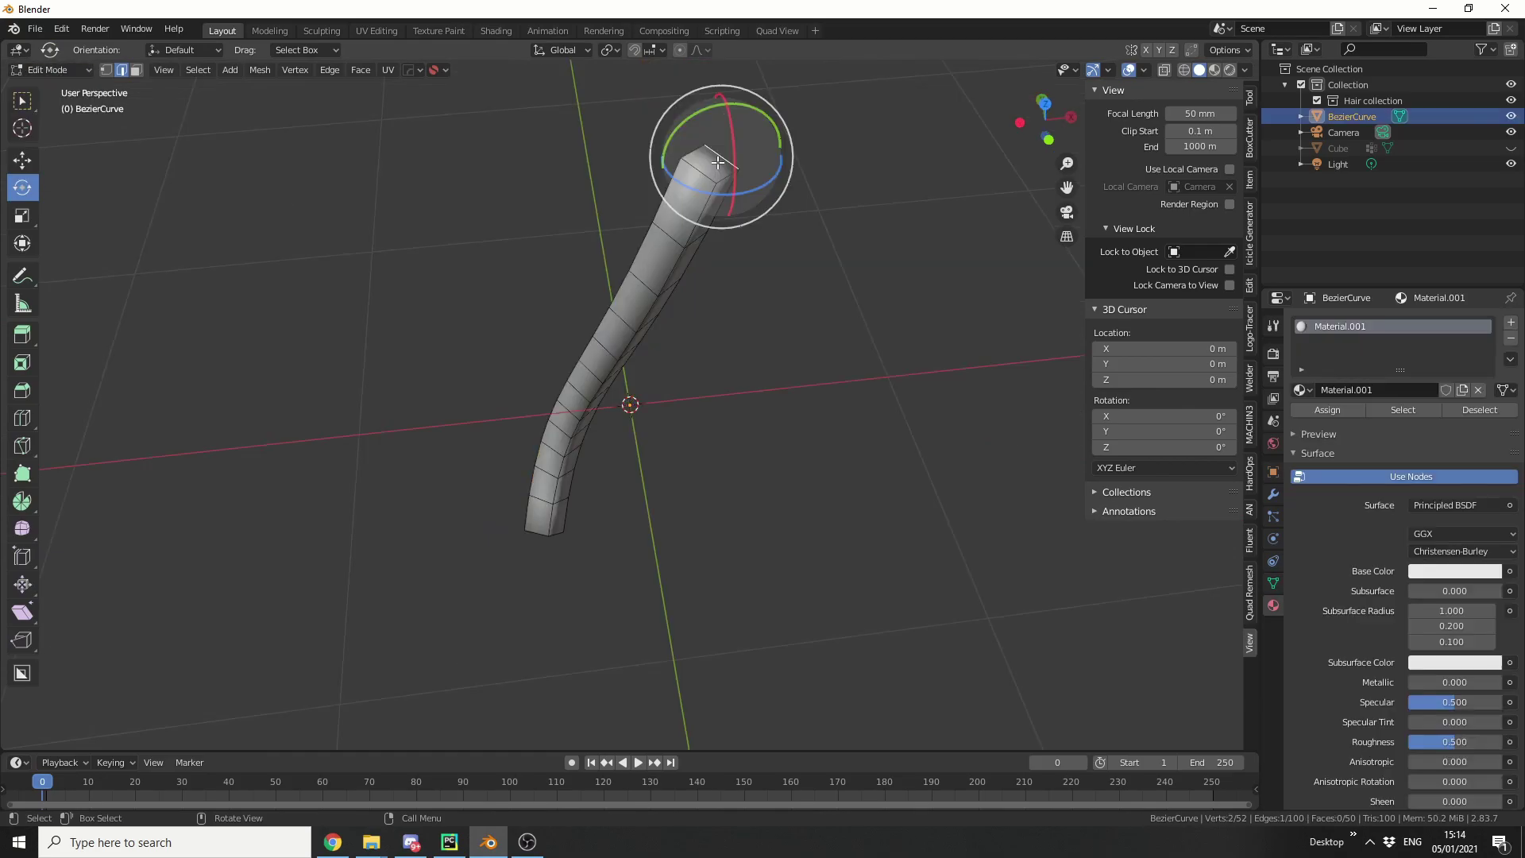
Select the tube's upper end face, add a vertex group for it and return to Object Mode.
{"action": "key", "text": "3"}
{"action": "left_click", "coordinate": [707, 164]}
{"action": "left_click", "coordinate": [1273, 583]}
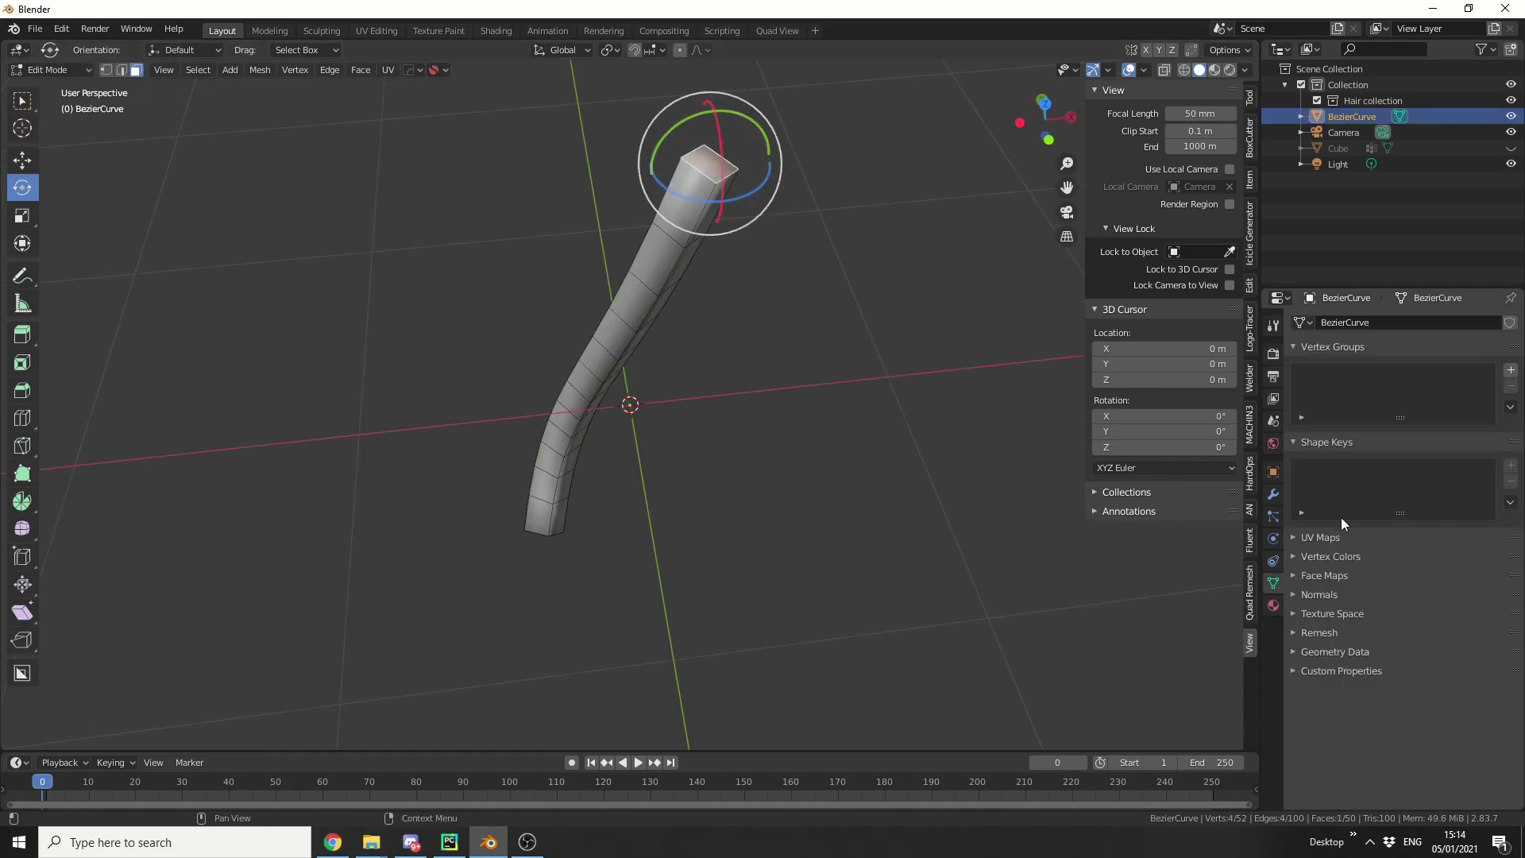
{"action": "left_click", "coordinate": [1510, 371]}
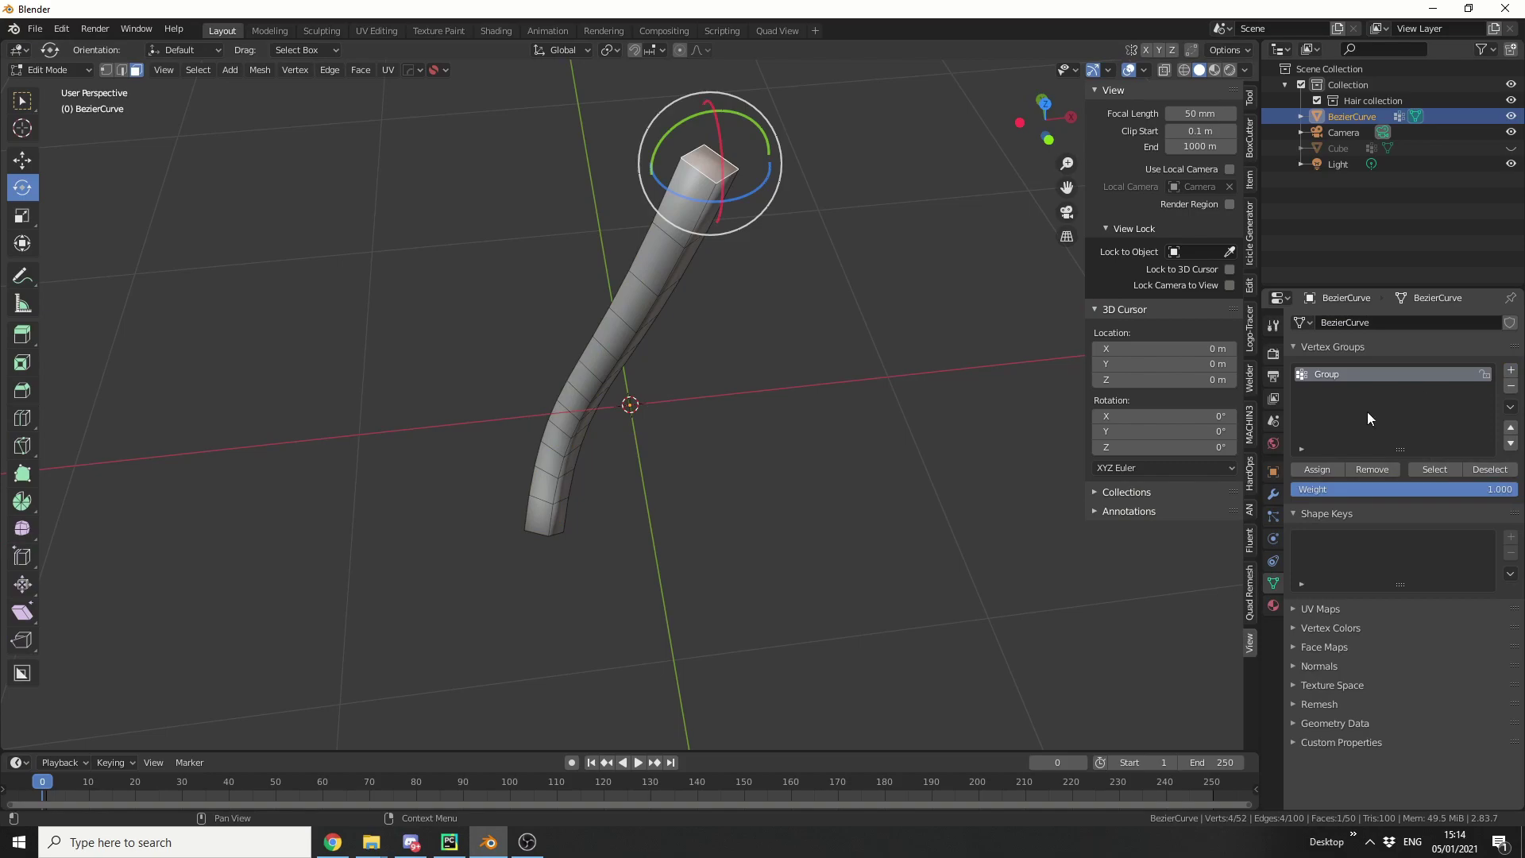
{"action": "left_click", "coordinate": [12, 30]}
{"action": "left_click", "coordinate": [53, 84]}
{"action": "left_click", "coordinate": [221, 194]}
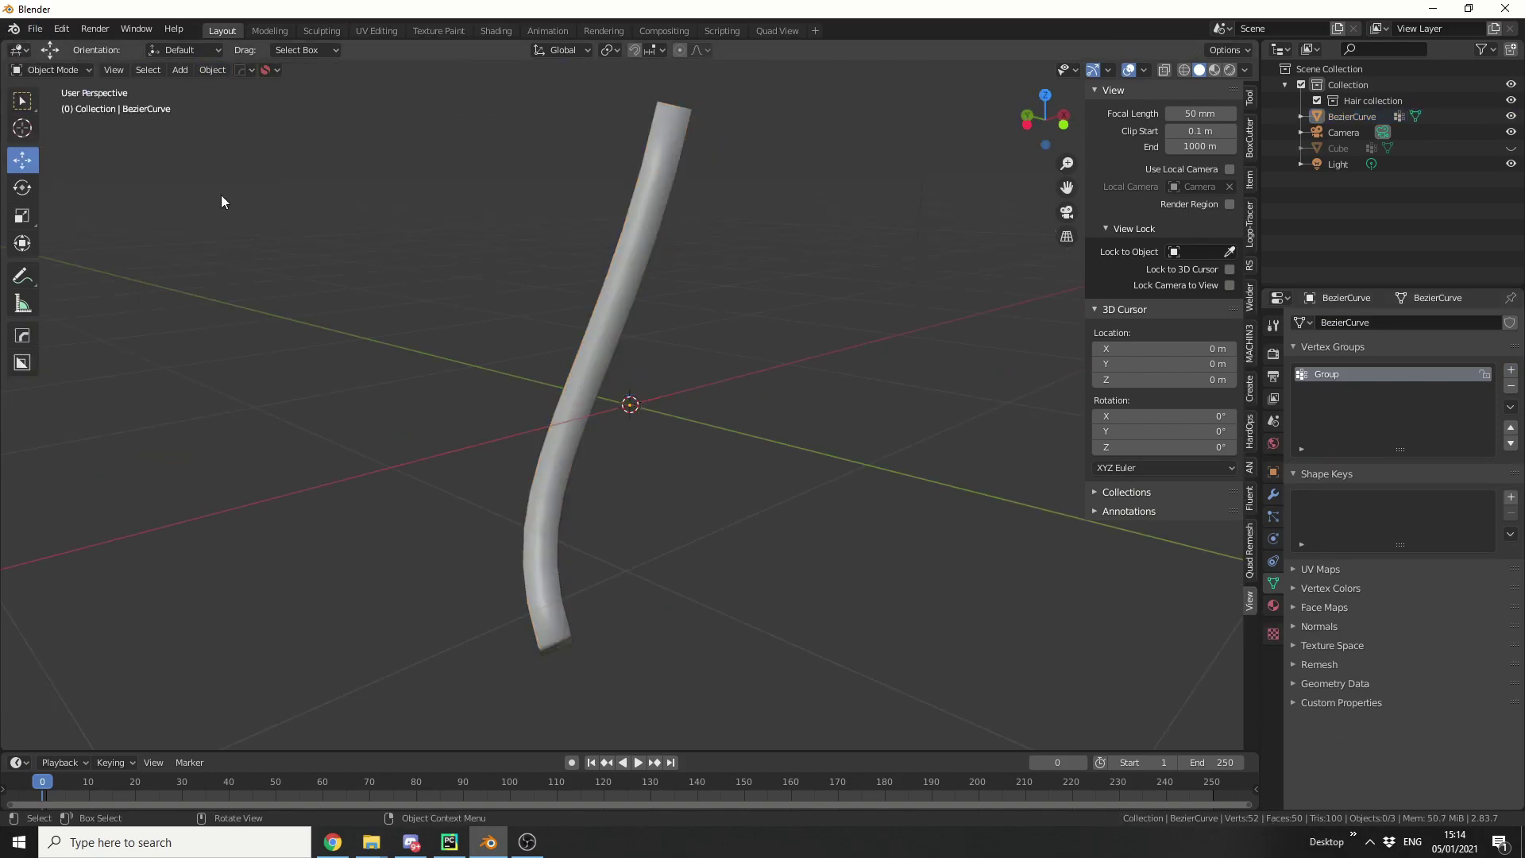
Generate a new hair setup from the tube with Group as the hair base group and a hair count of 42.
{"action": "left_click", "coordinate": [212, 71]}
{"action": "left_click", "coordinate": [265, 560]}
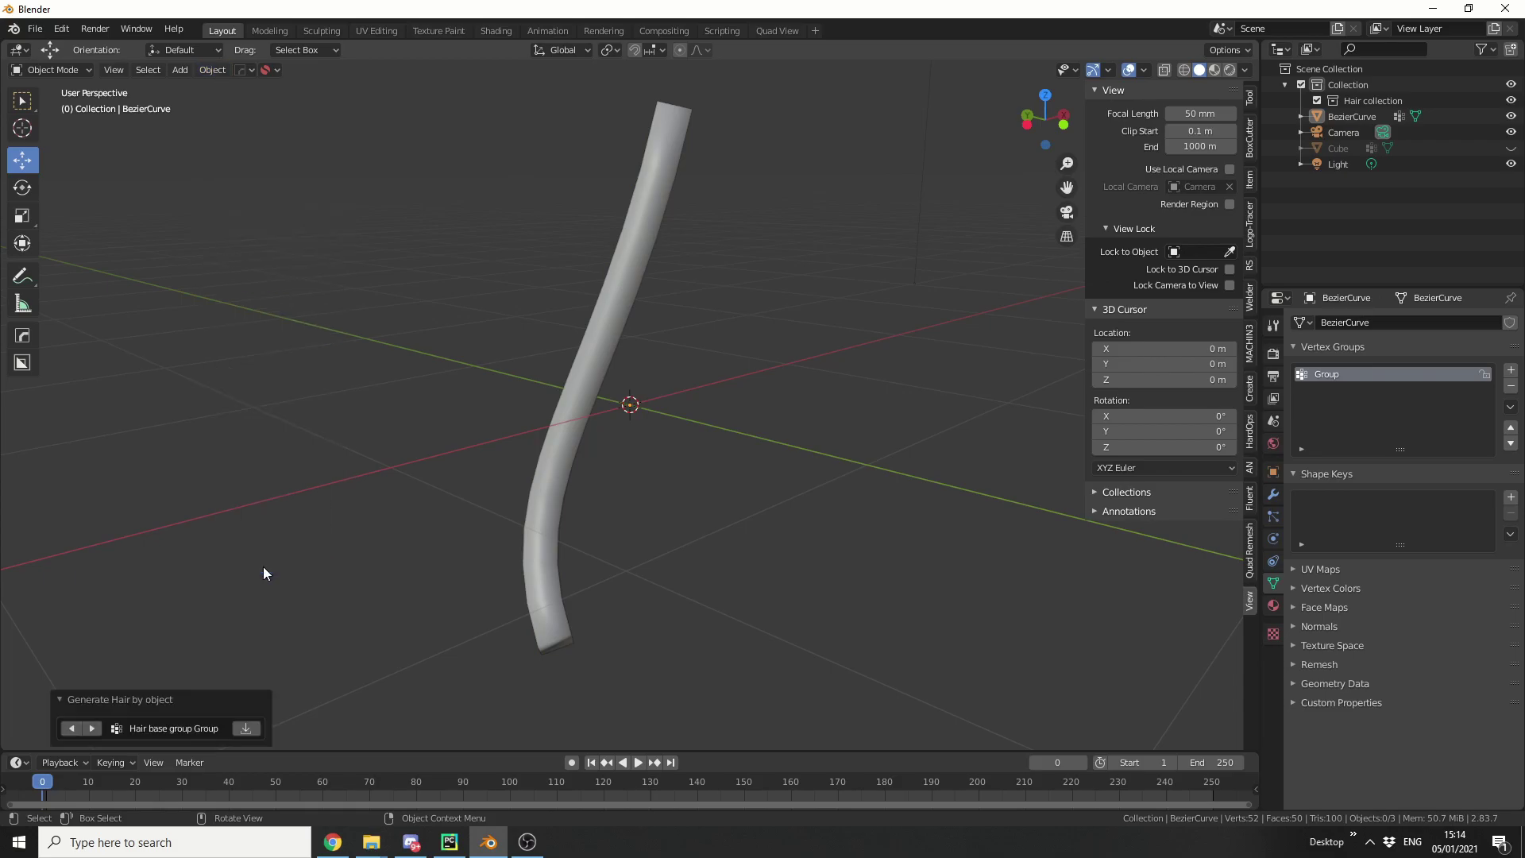
{"action": "left_click", "coordinate": [246, 729]}
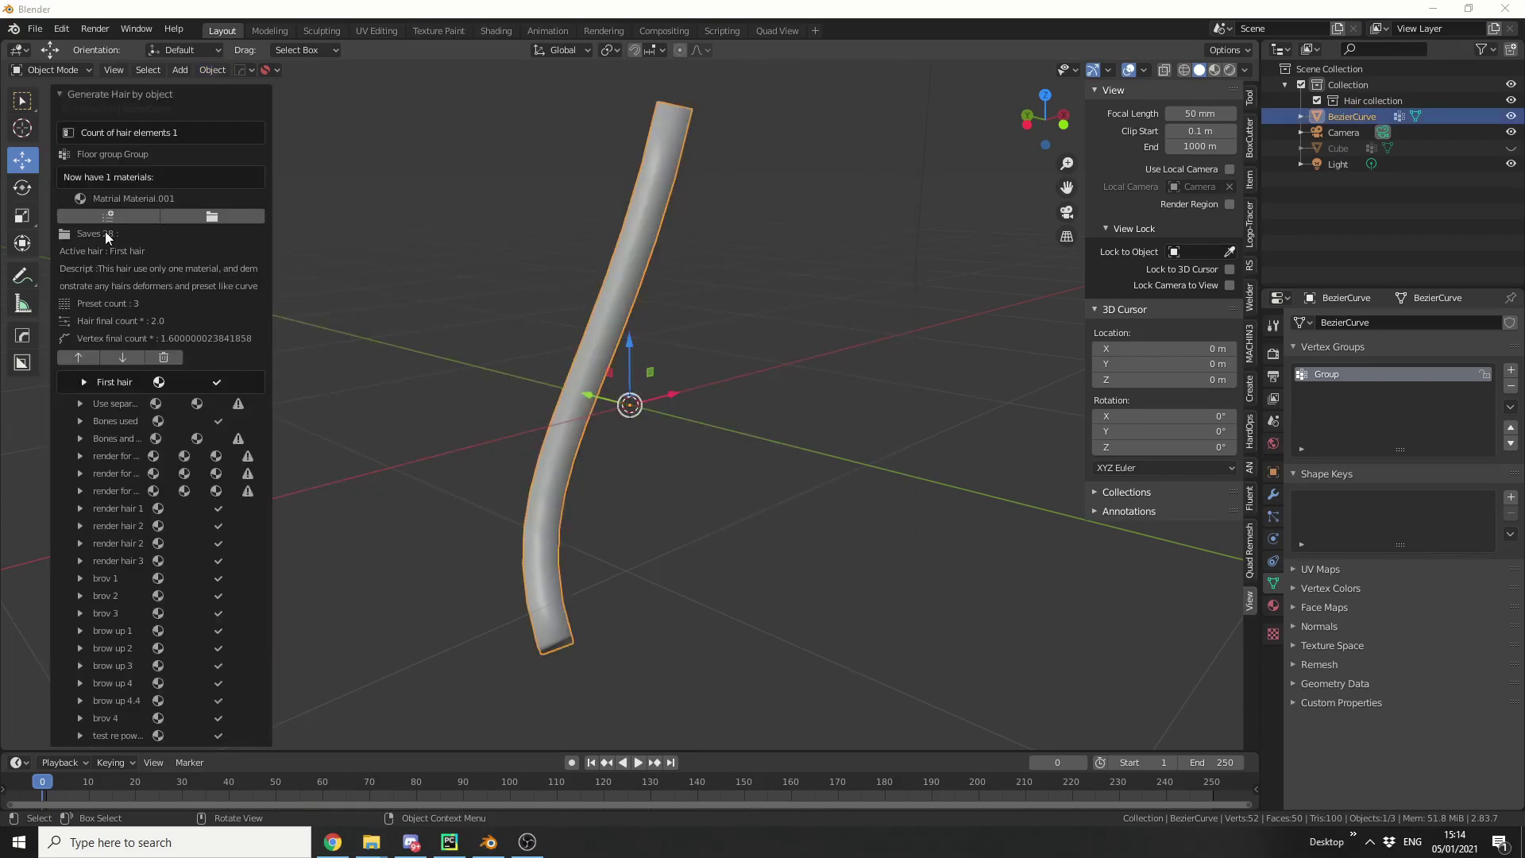
{"action": "middle_click_drag", "start_coordinate": [653, 468], "coordinate": [667, 422]}
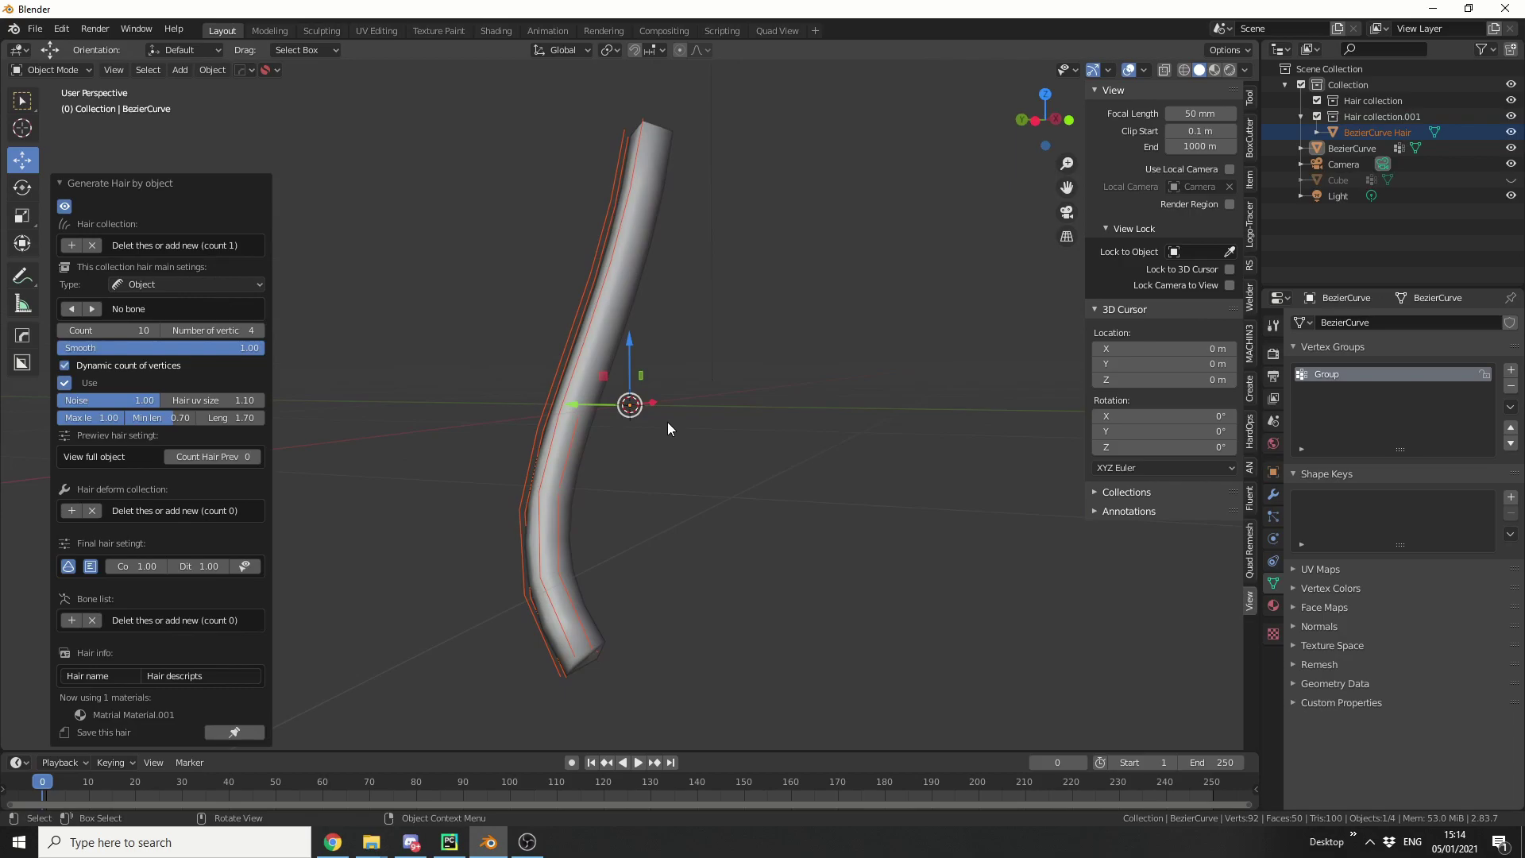
{"action": "mouse_move", "coordinate": [151, 330]}
{"action": "left_mouse_down"}
{"action": "mouse_move", "coordinate": [182, 330]}
{"action": "mouse_move", "coordinate": [149, 329]}
{"action": "left_mouse_up"}
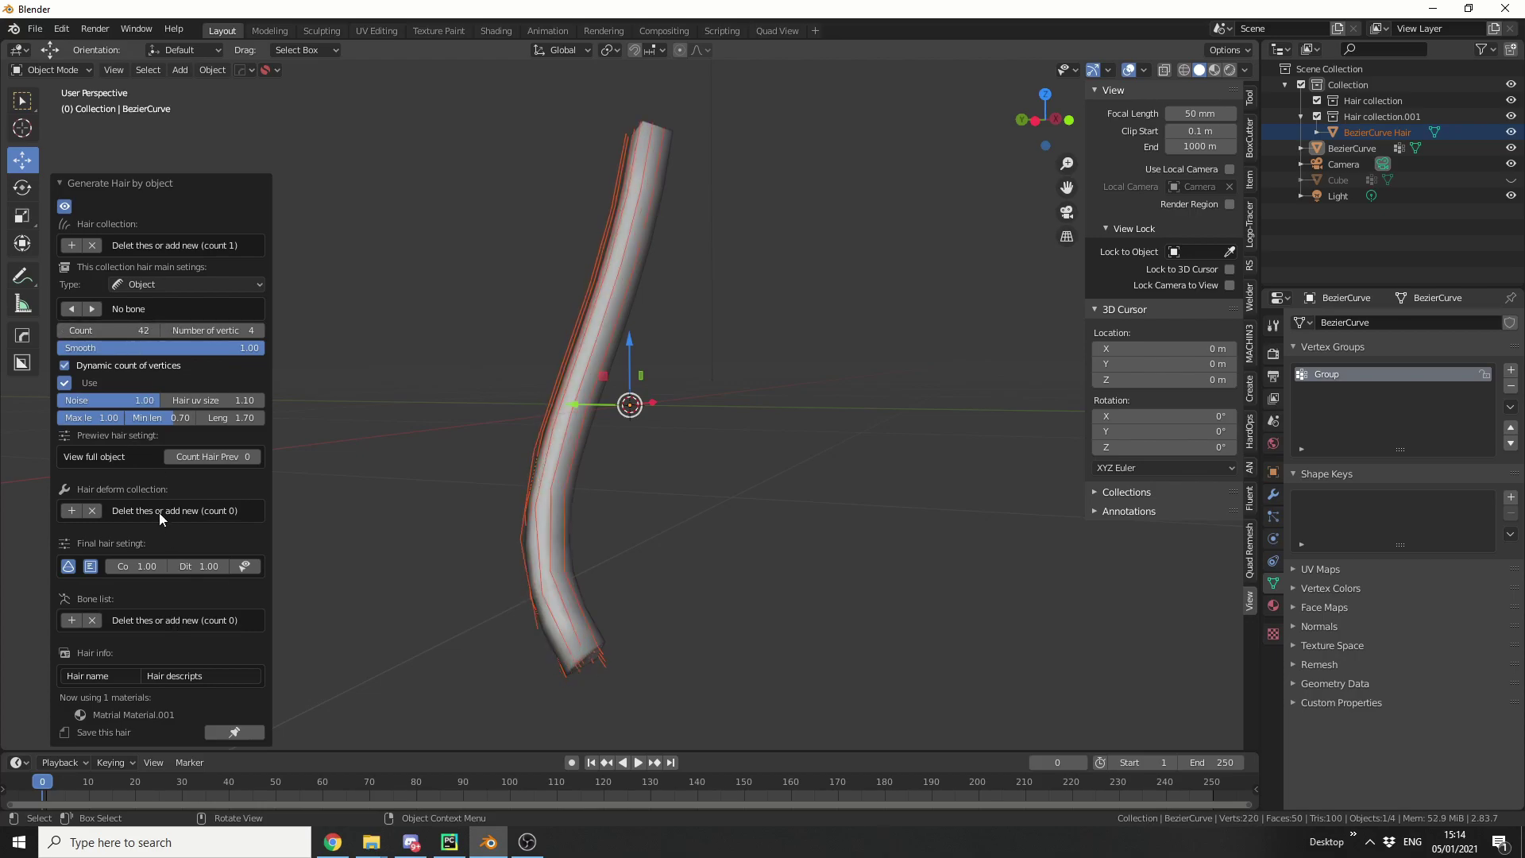
{"action": "middle_click_drag", "start_coordinate": [160, 508], "coordinate": [152, 578], "text": "ctrl"}
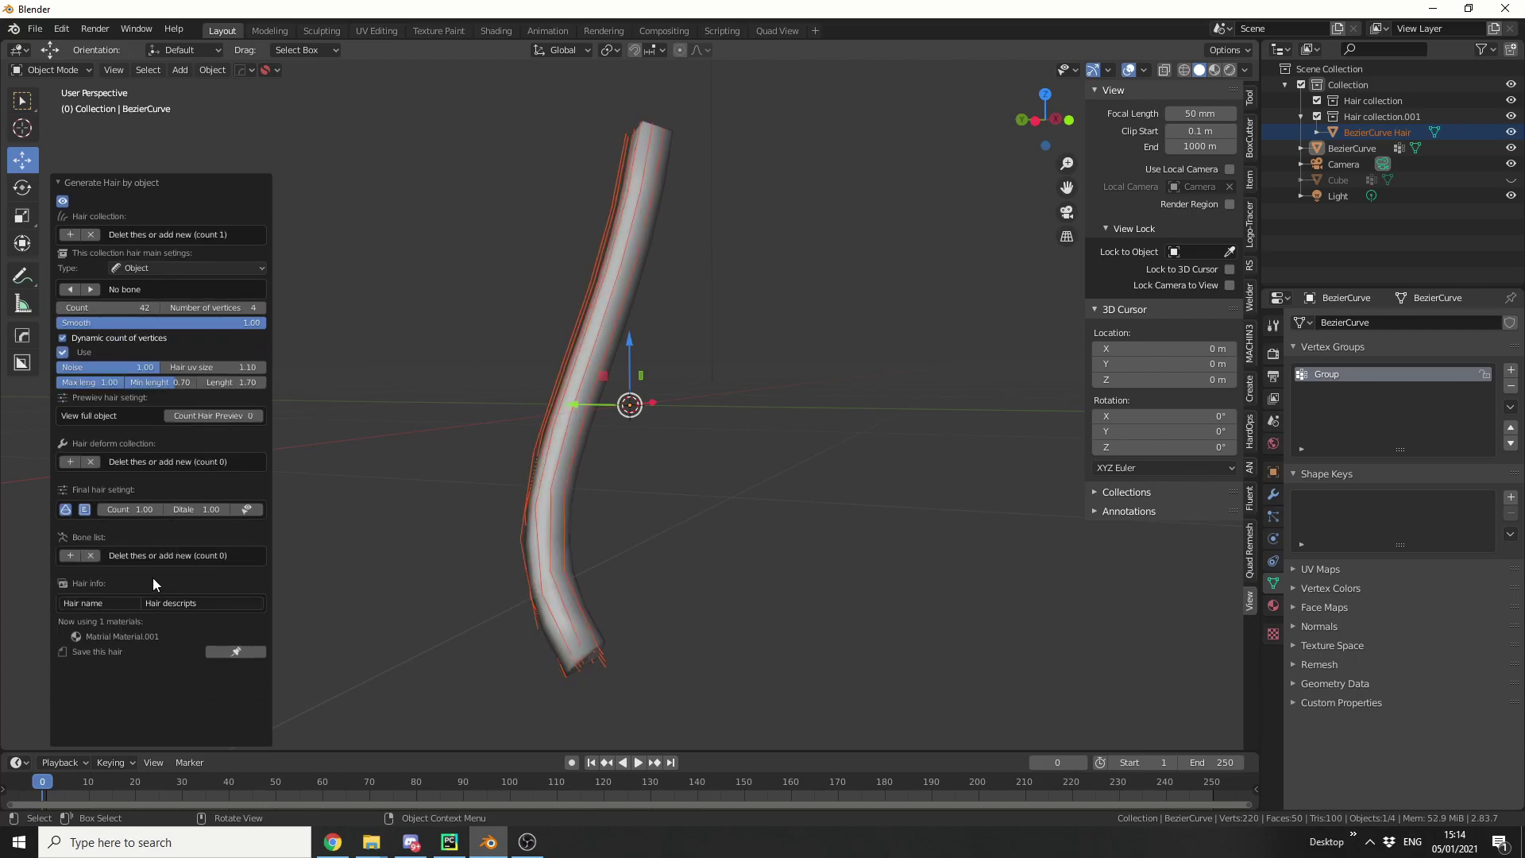
Add a bone entry to the hair's bone list, finalize the hair and hide the BezierCurve guide mesh.
{"action": "left_click", "coordinate": [68, 556]}
{"action": "left_click", "coordinate": [259, 639]}
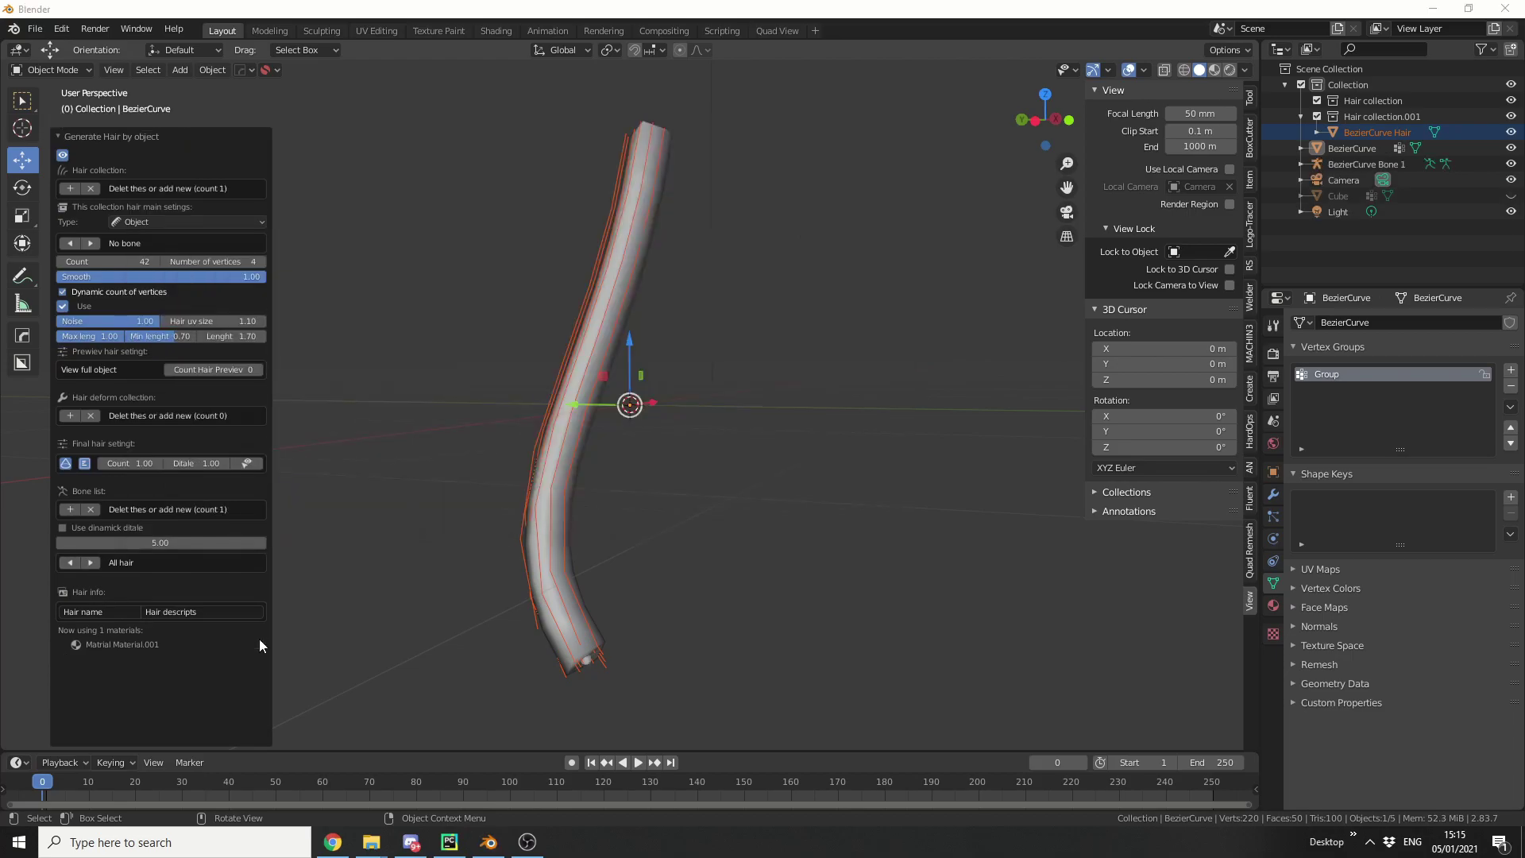
{"action": "left_click", "coordinate": [618, 222]}
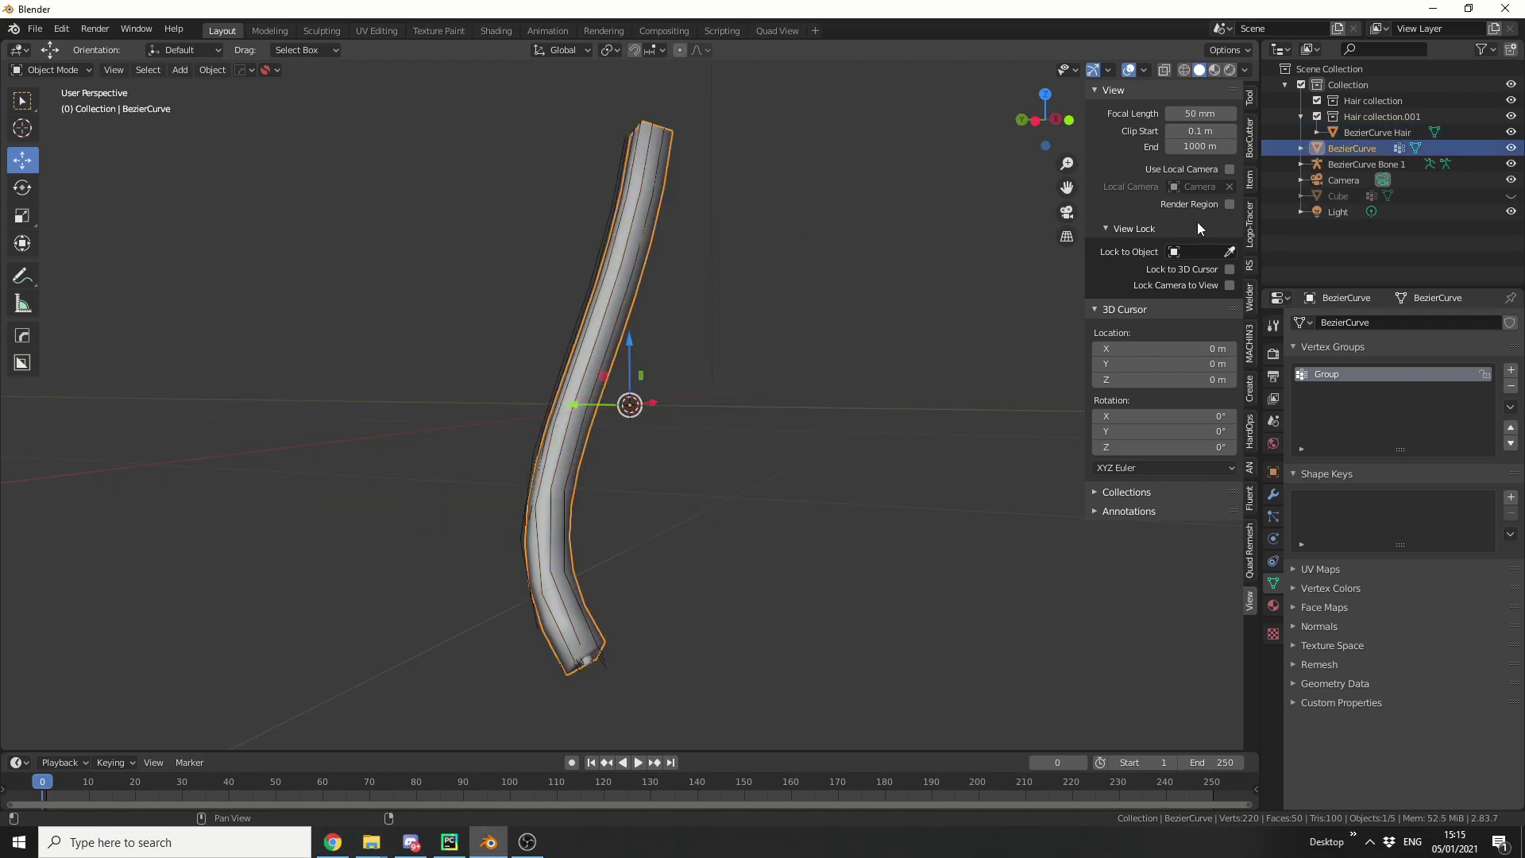
{"action": "left_click", "coordinate": [1512, 147]}
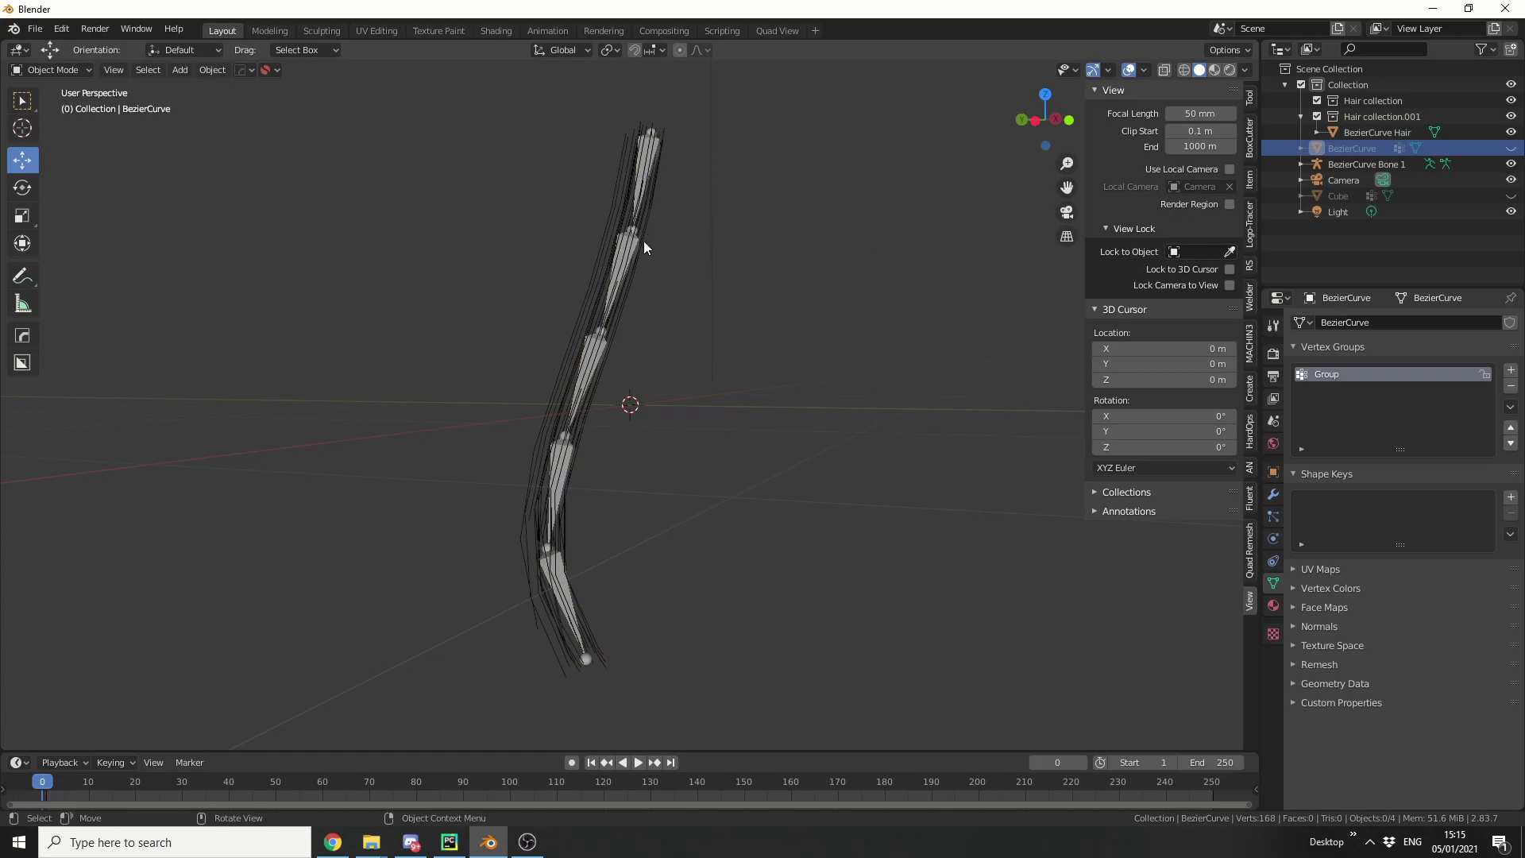